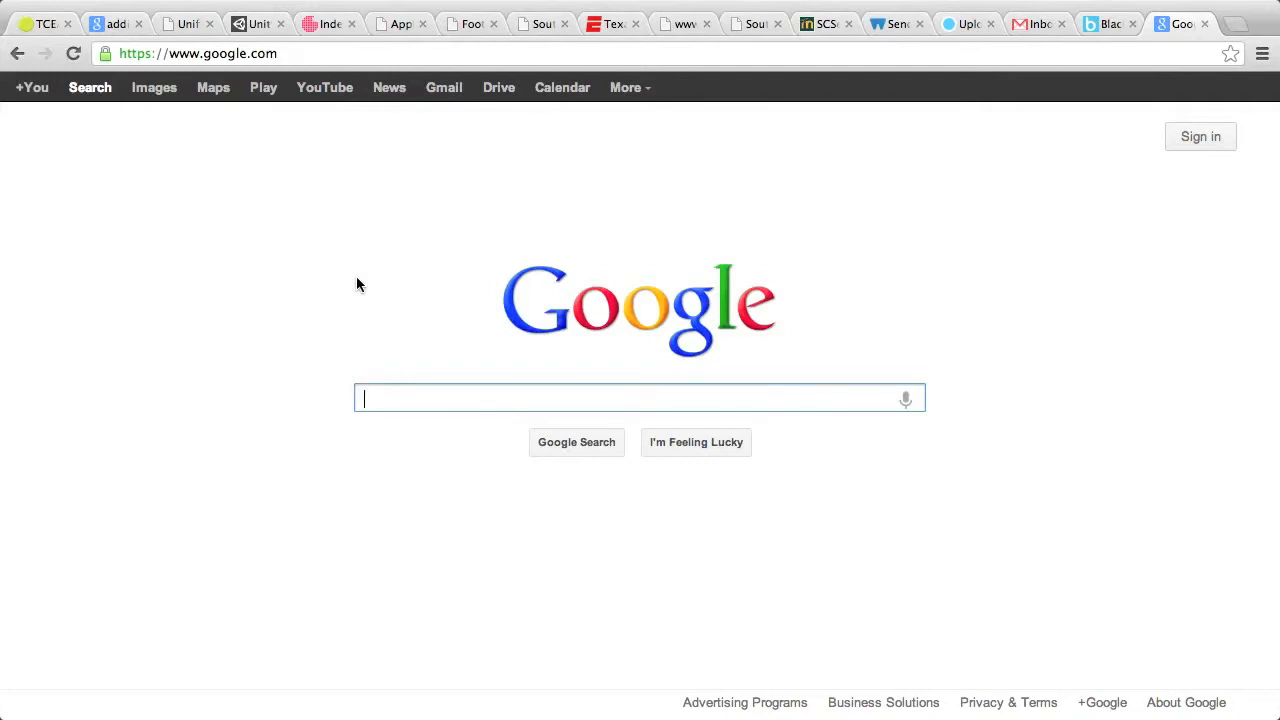
# - Sign in to Google with the school account's email address and password
pyautogui.click(1179, 146)
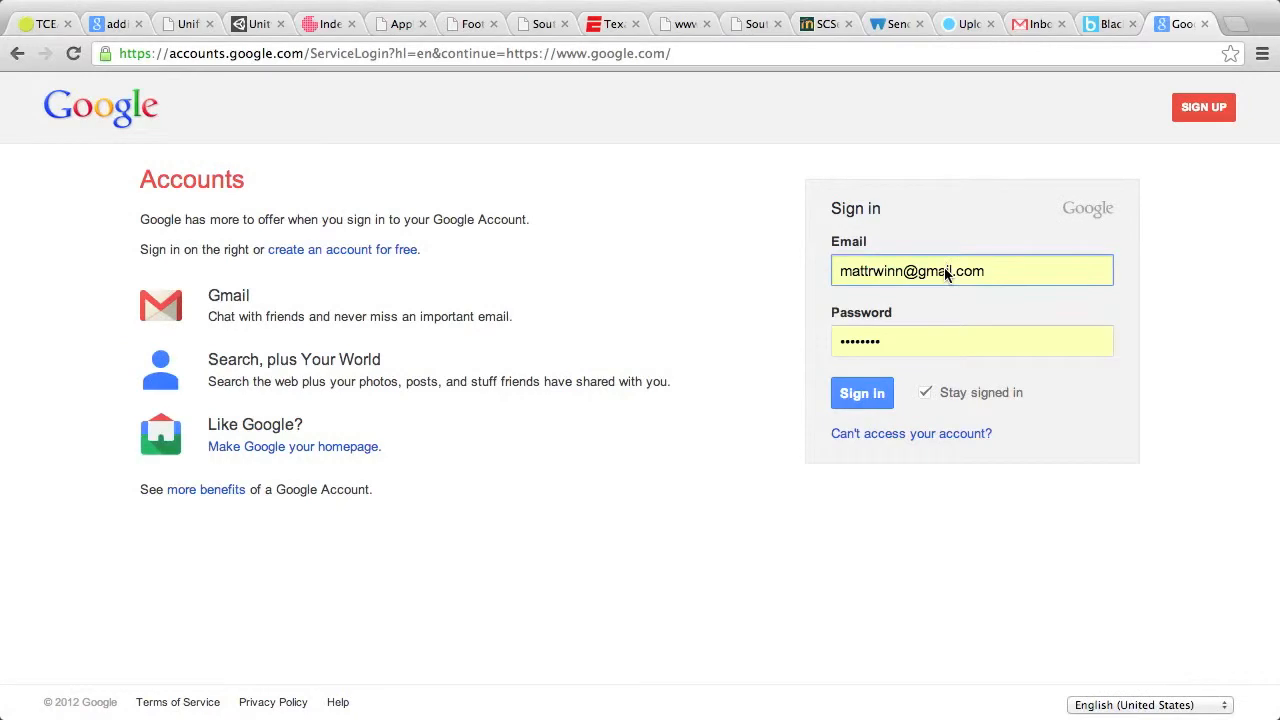
pyautogui.moveTo(970, 268); pyautogui.dragTo(796, 272)
pyautogui.press('BackSpace')
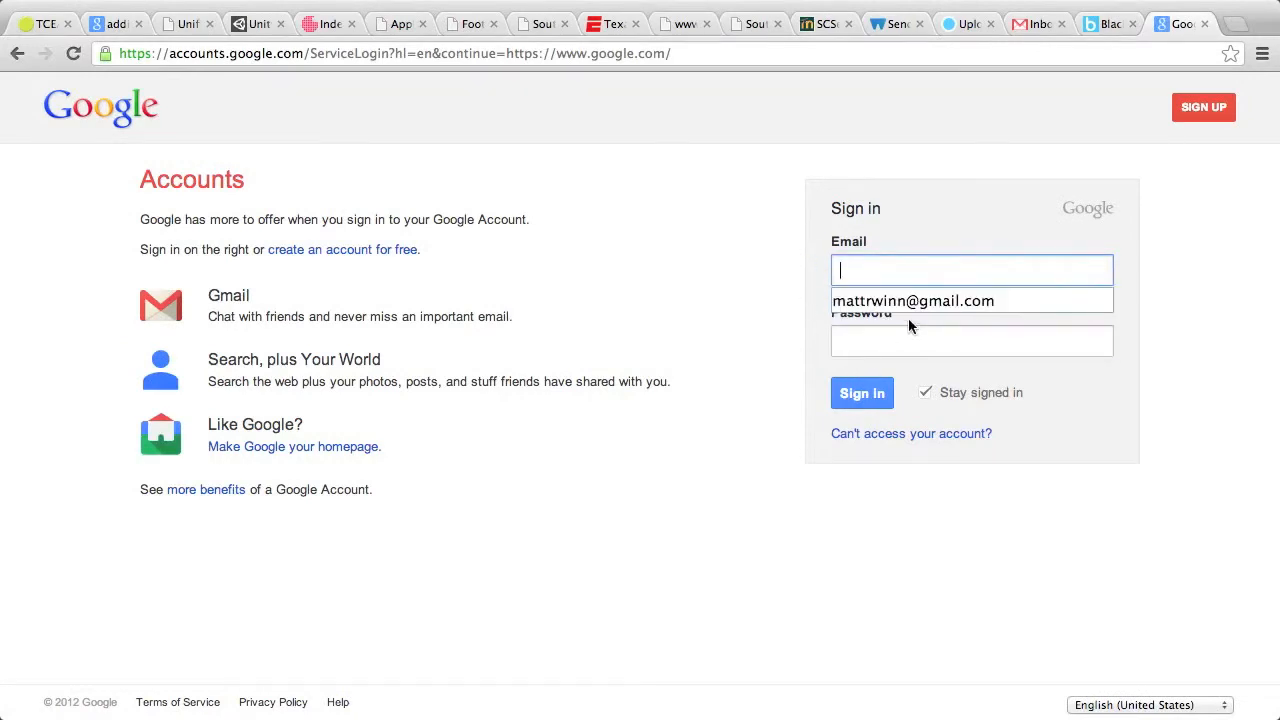
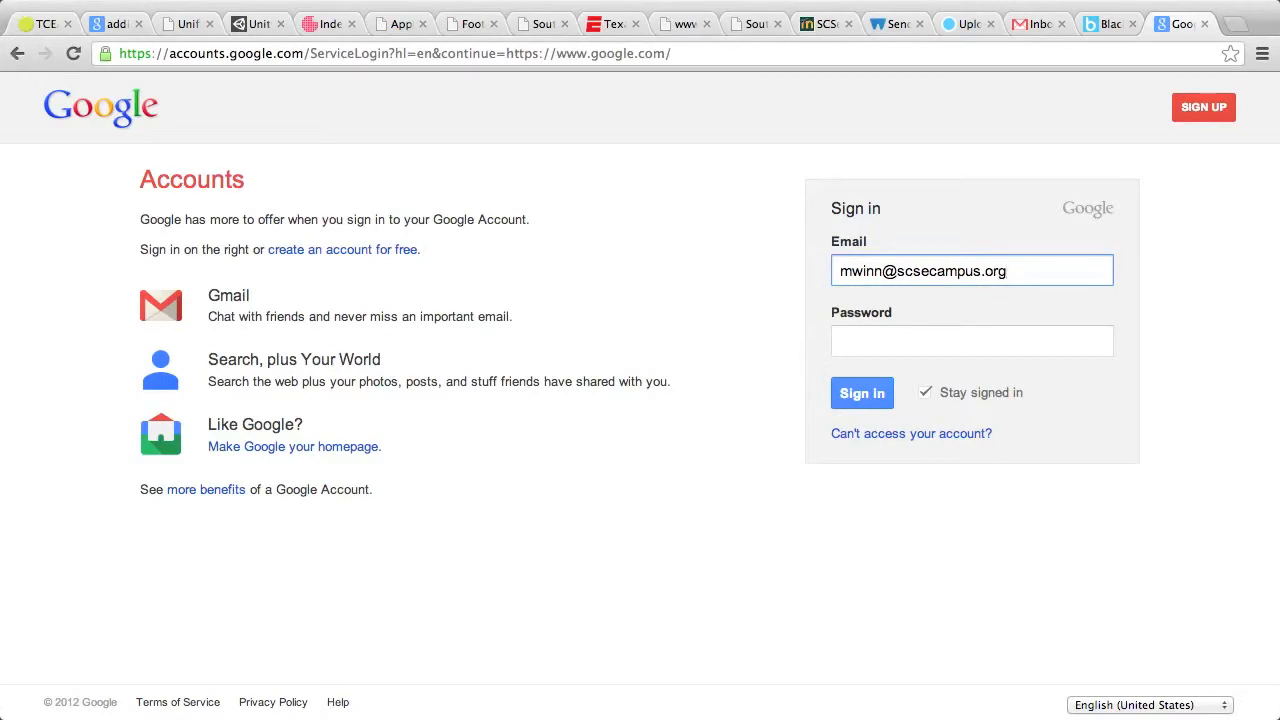
pyautogui.press('Tab')
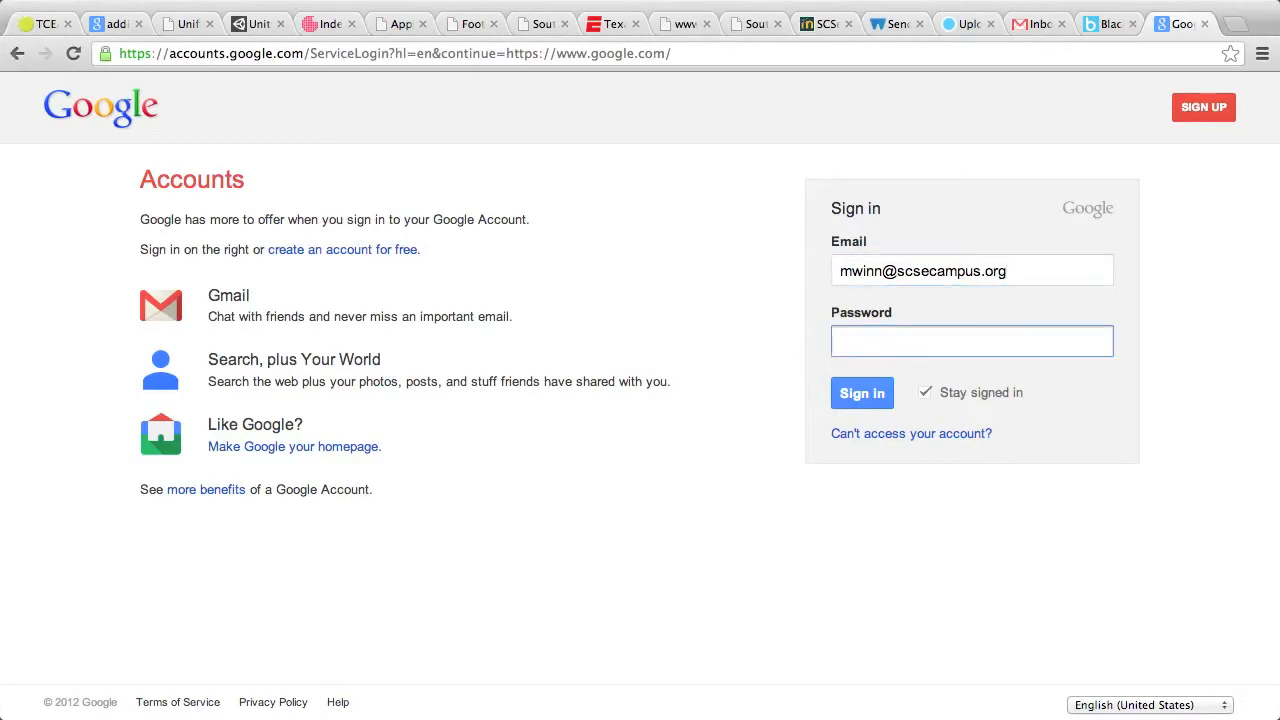
pyautogui.write('••••••••')
pyautogui.click(871, 400)
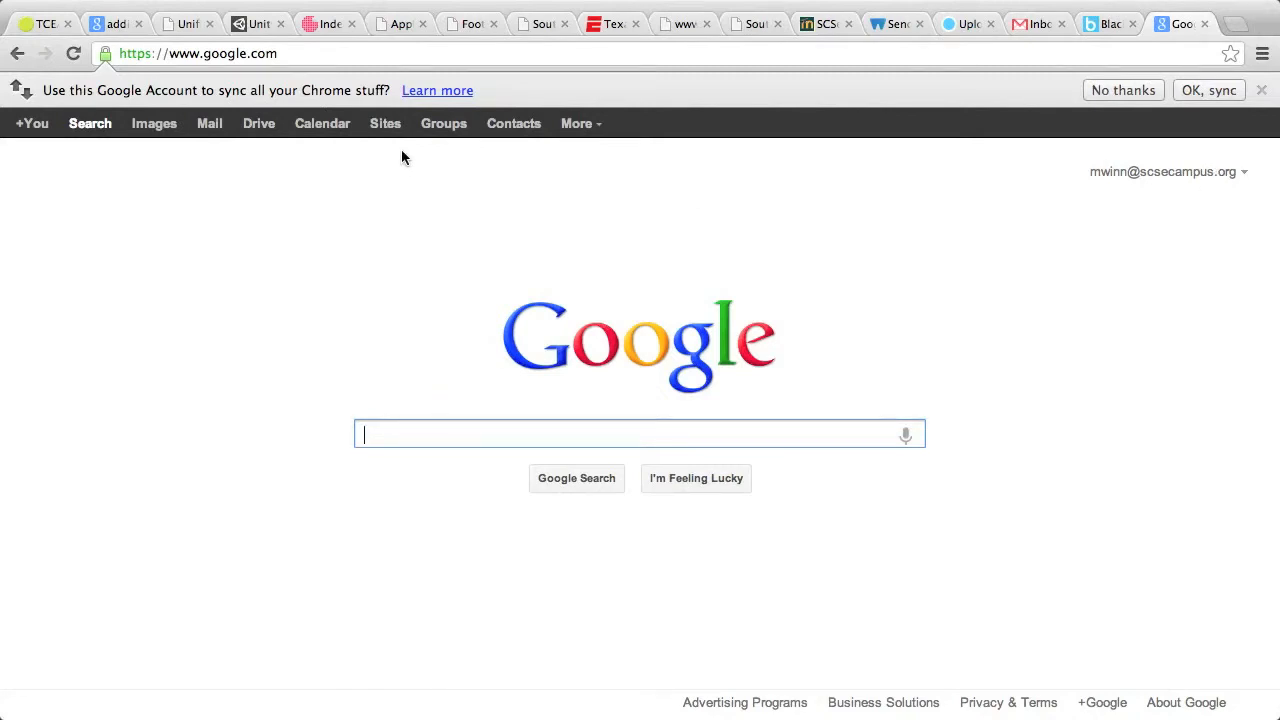
# - Decline Chrome's sync offer and go to My Drive in Google Drive
pyautogui.click(1143, 91)
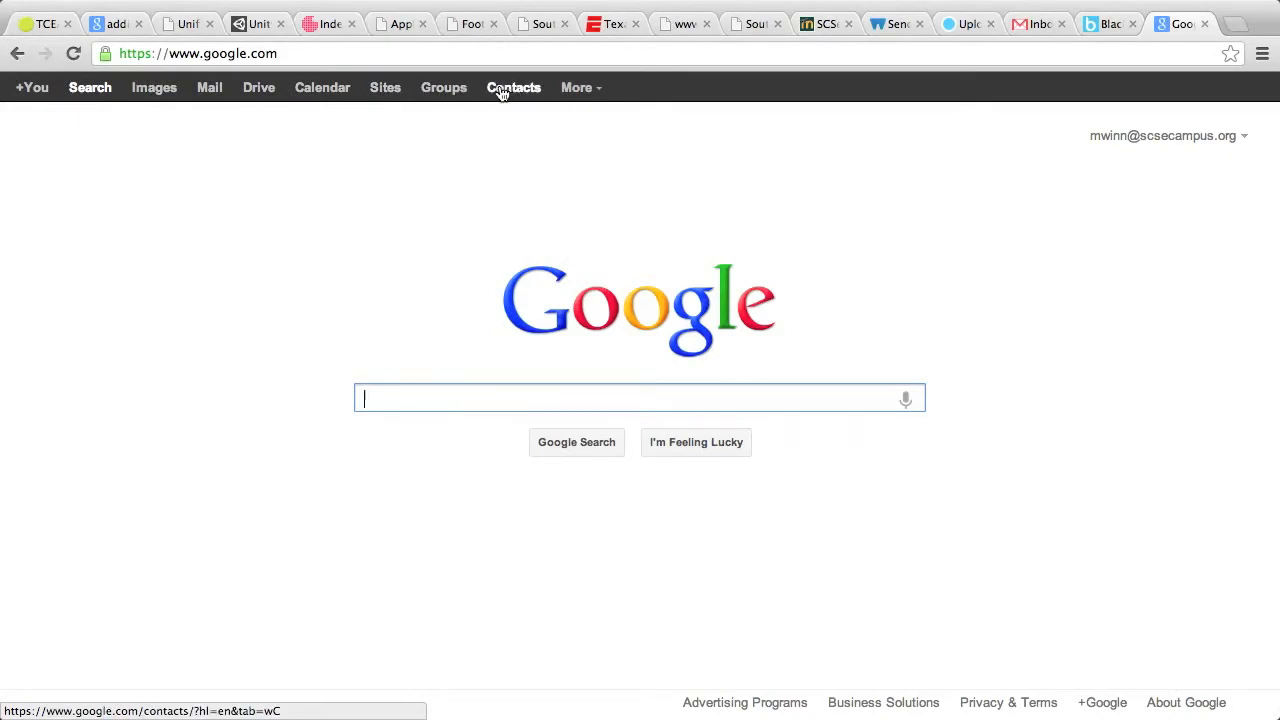
pyautogui.click(256, 91)
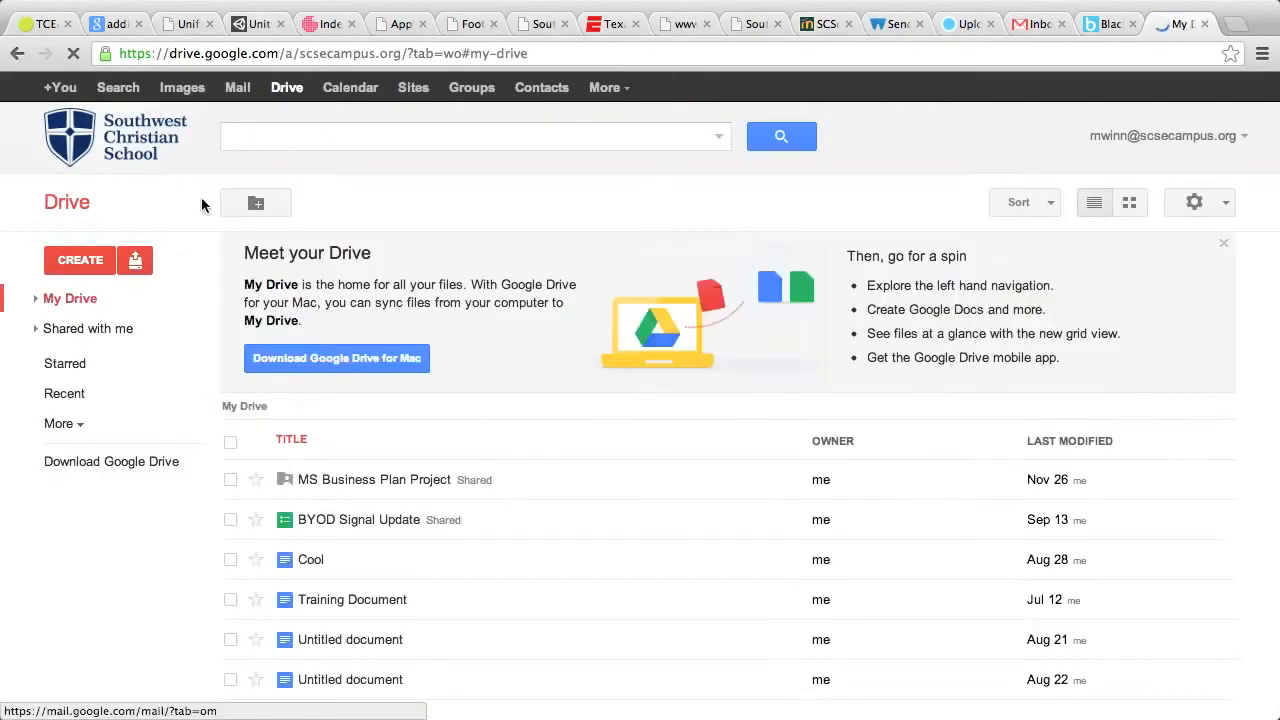
pyautogui.scroll(-2, 539, 506)
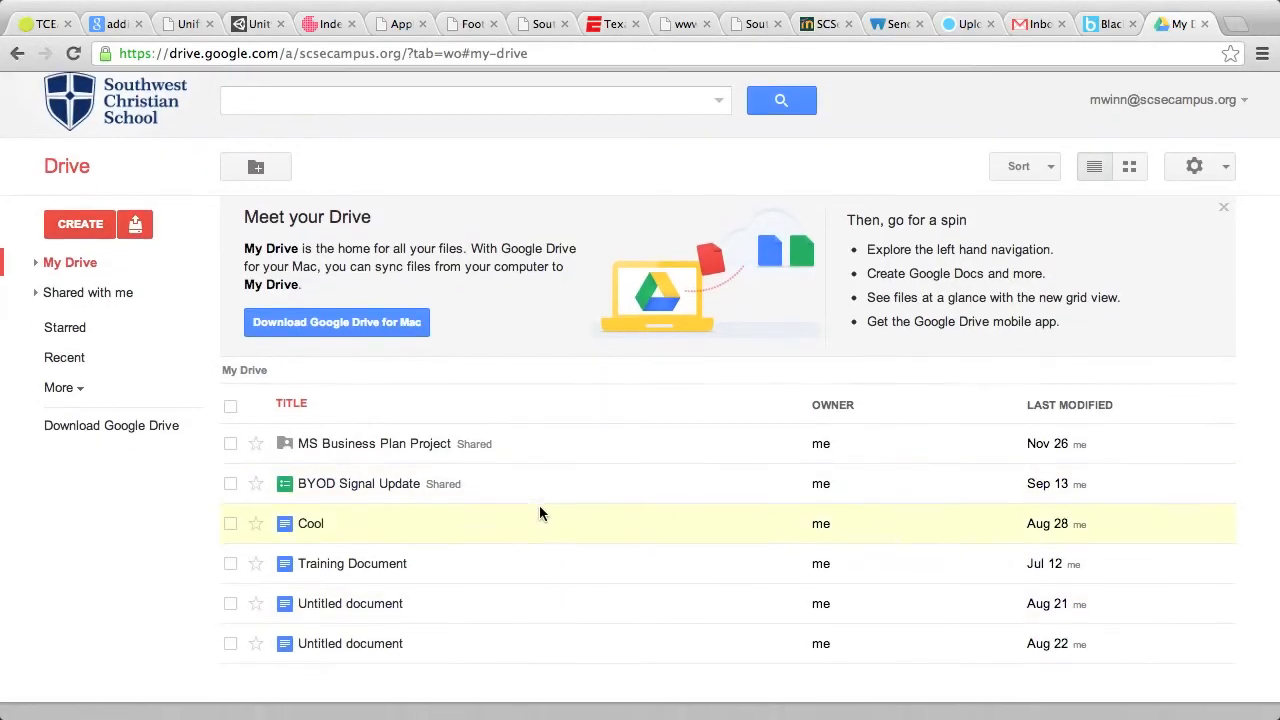
pyautogui.scroll(2, 539, 513)
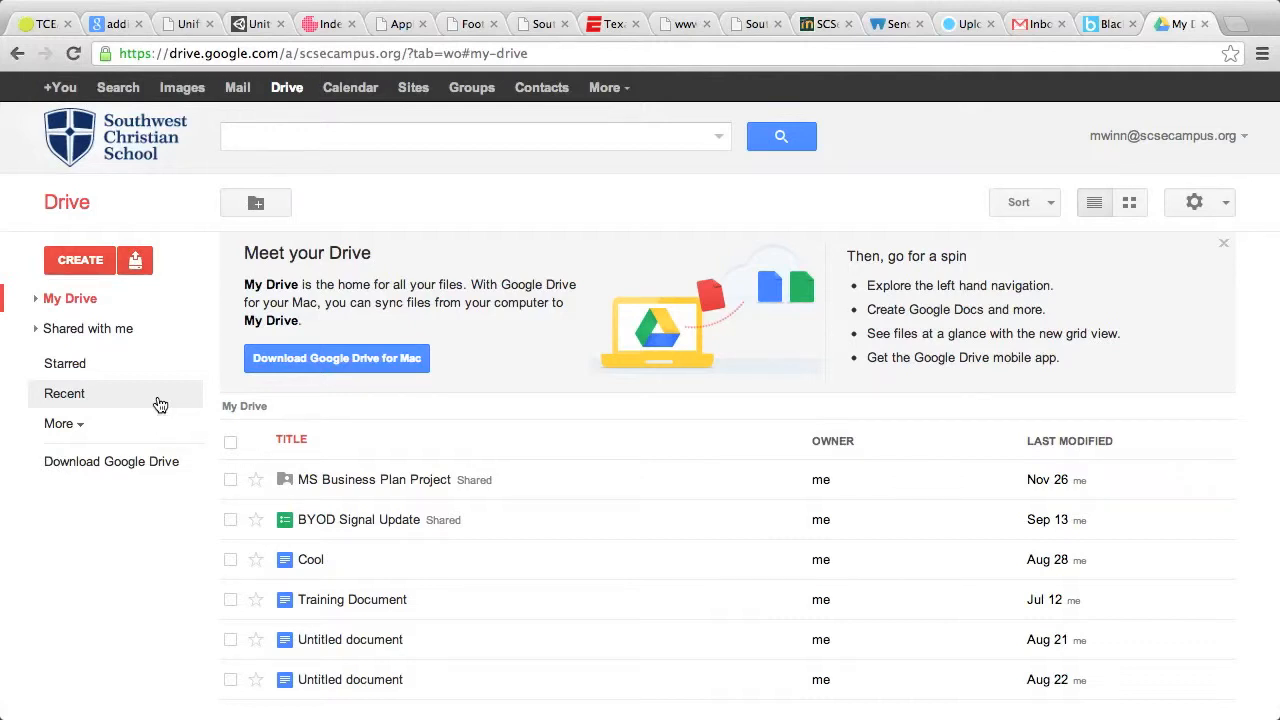
# - Create a blank document from Drive's CREATE menu and title it 'Sample Document'
pyautogui.click(92, 262)
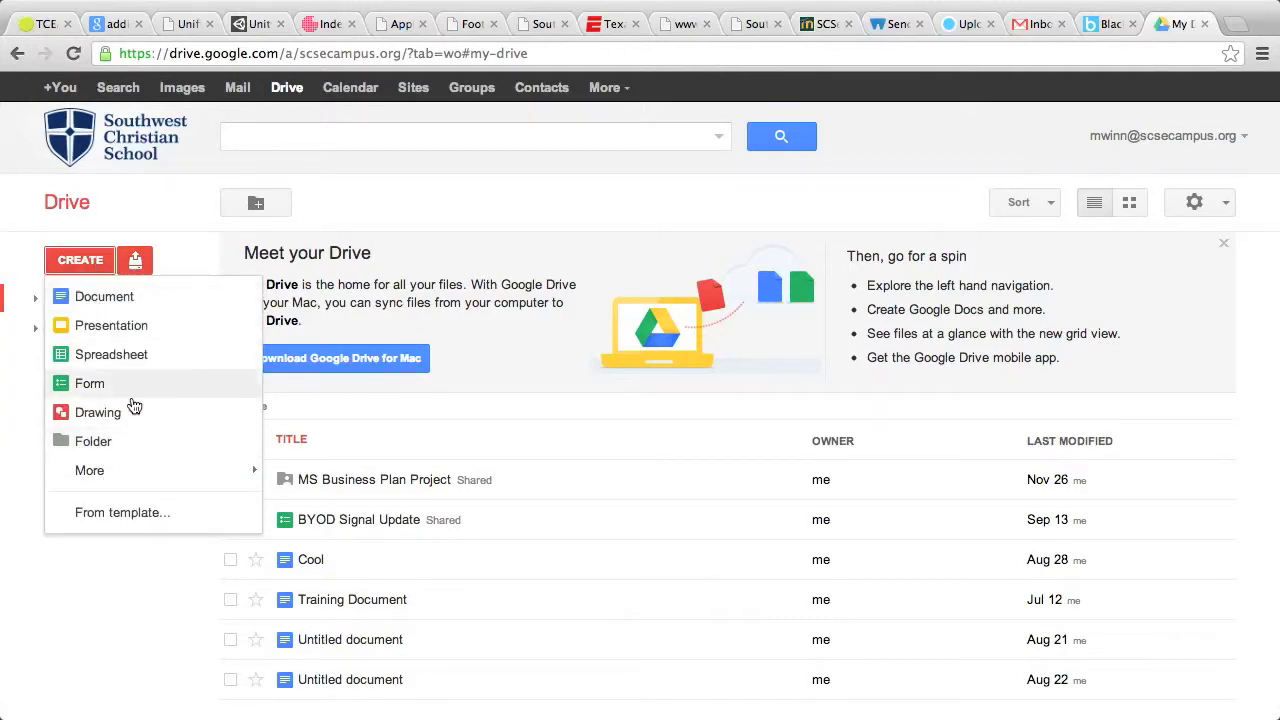
pyautogui.click(119, 302)
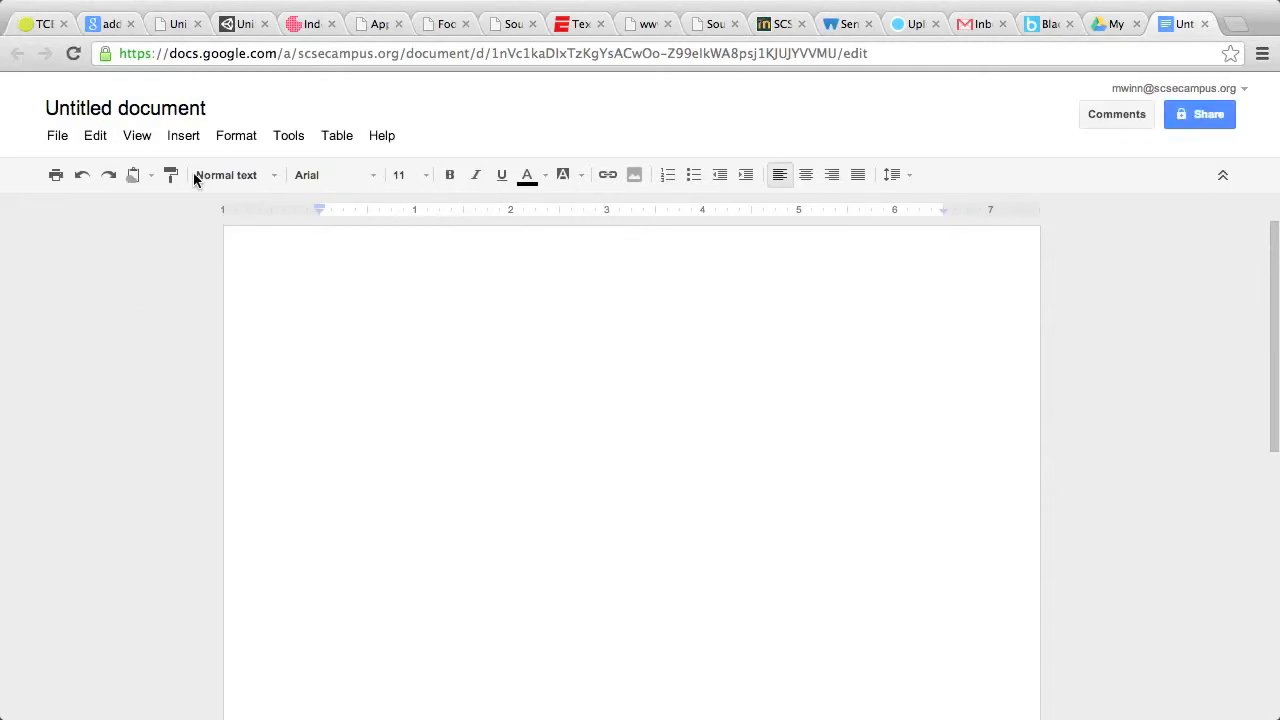
pyautogui.click(165, 108)
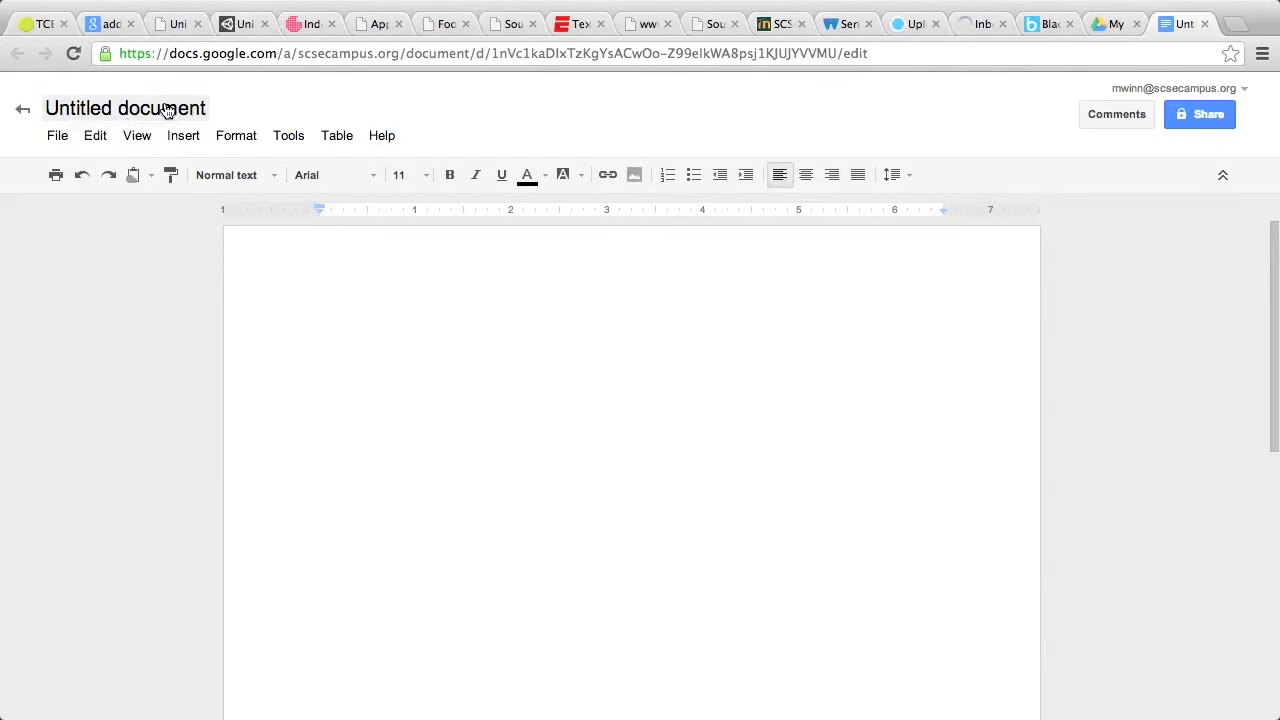
pyautogui.write('S')
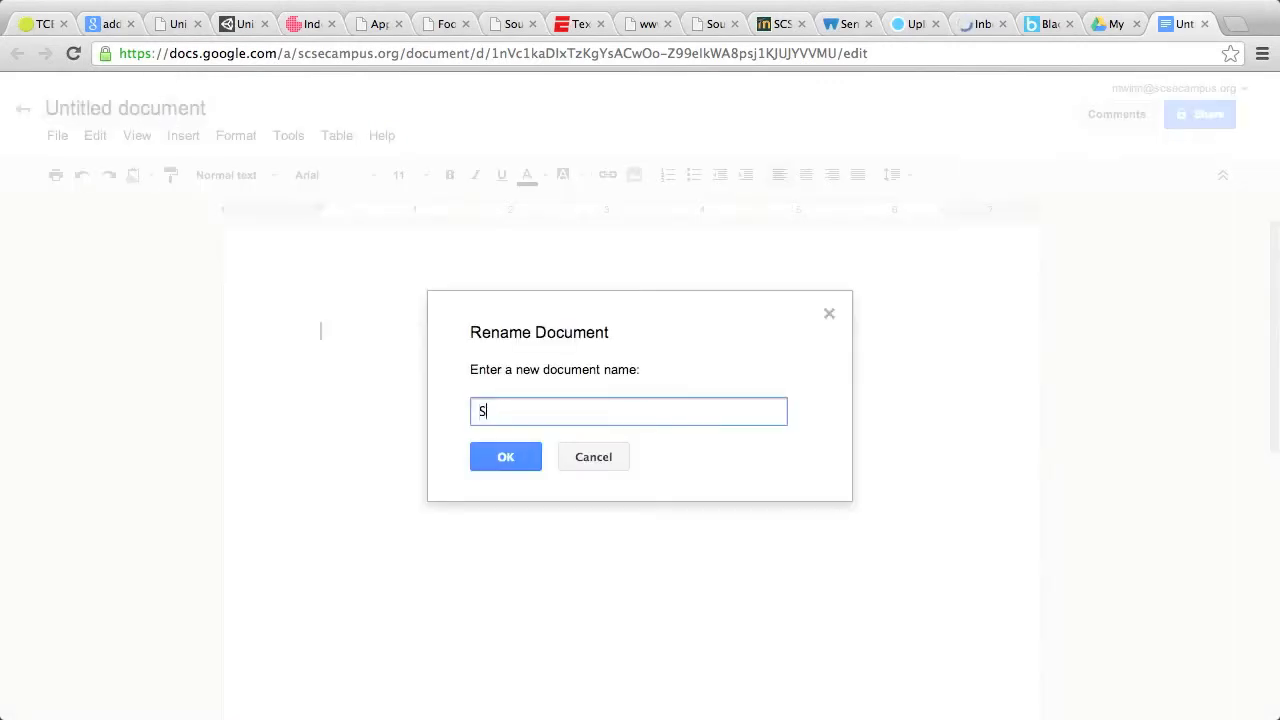
pyautogui.write('ample Document')
pyautogui.click(506, 457)
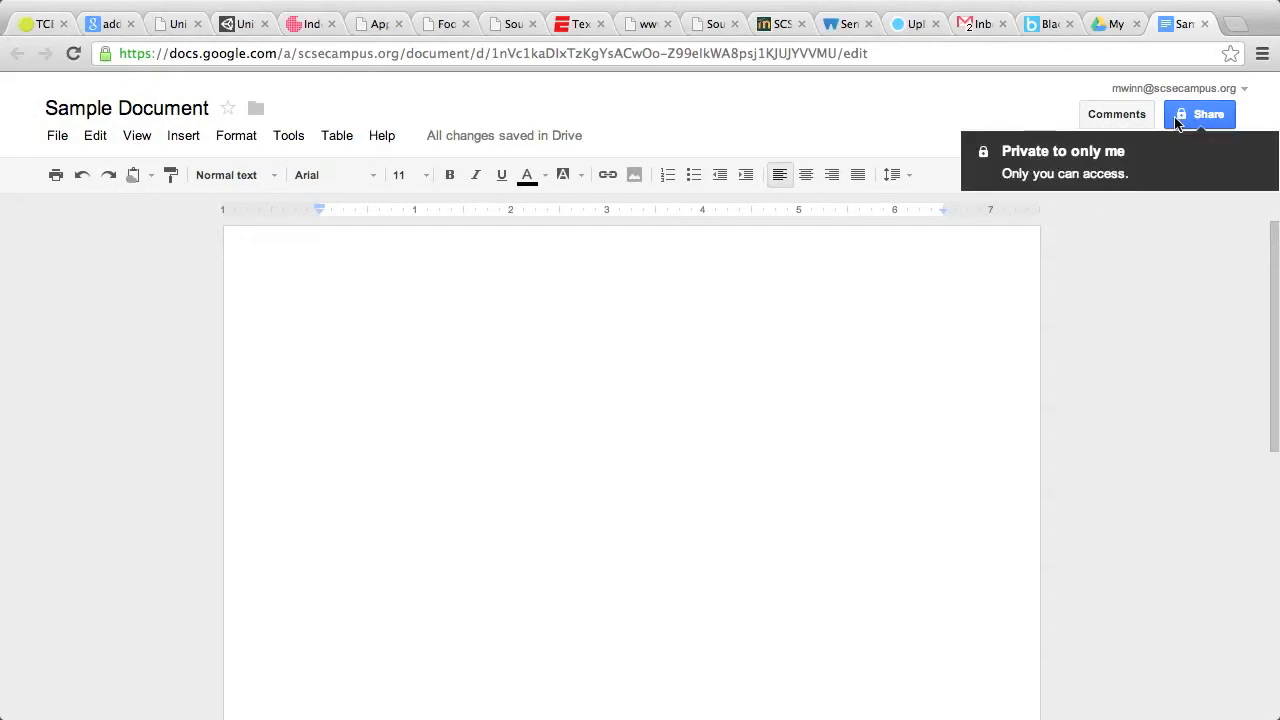
# - Share Sample Document with three colleagues who can edit, then close the sharing settings
pyautogui.click(1200, 118)
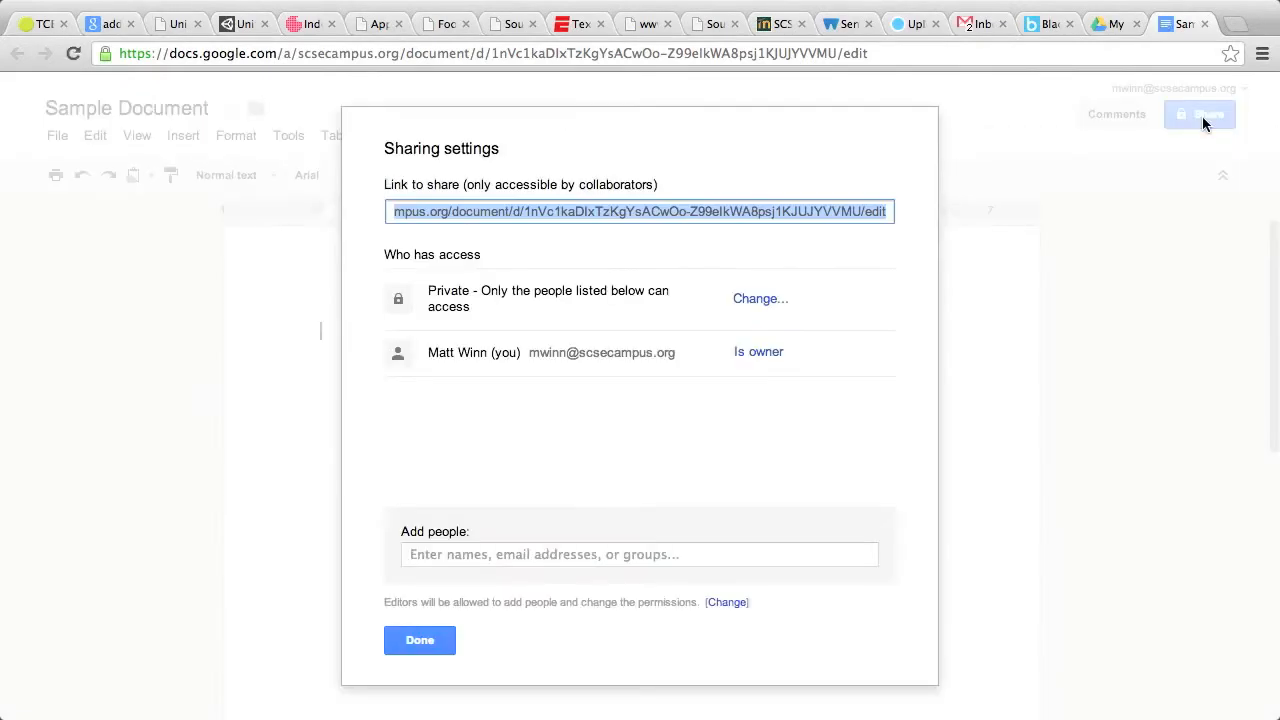
pyautogui.click(503, 556)
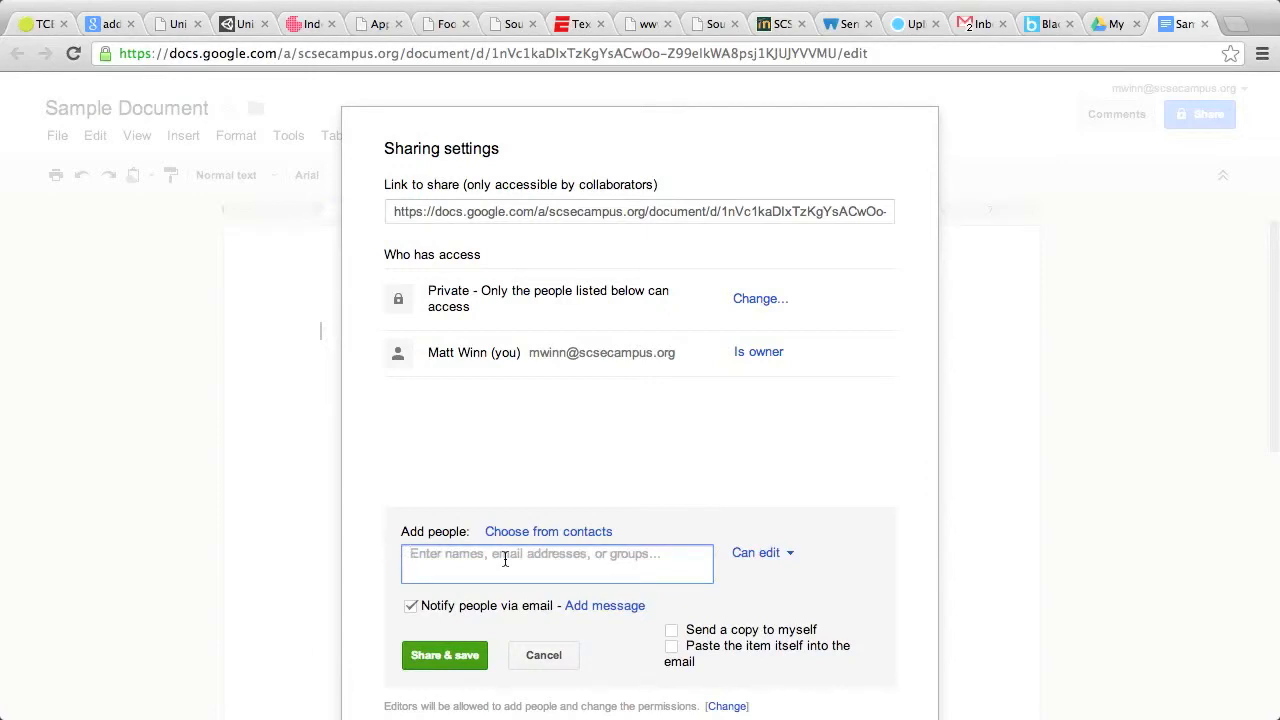
pyautogui.write('jim')
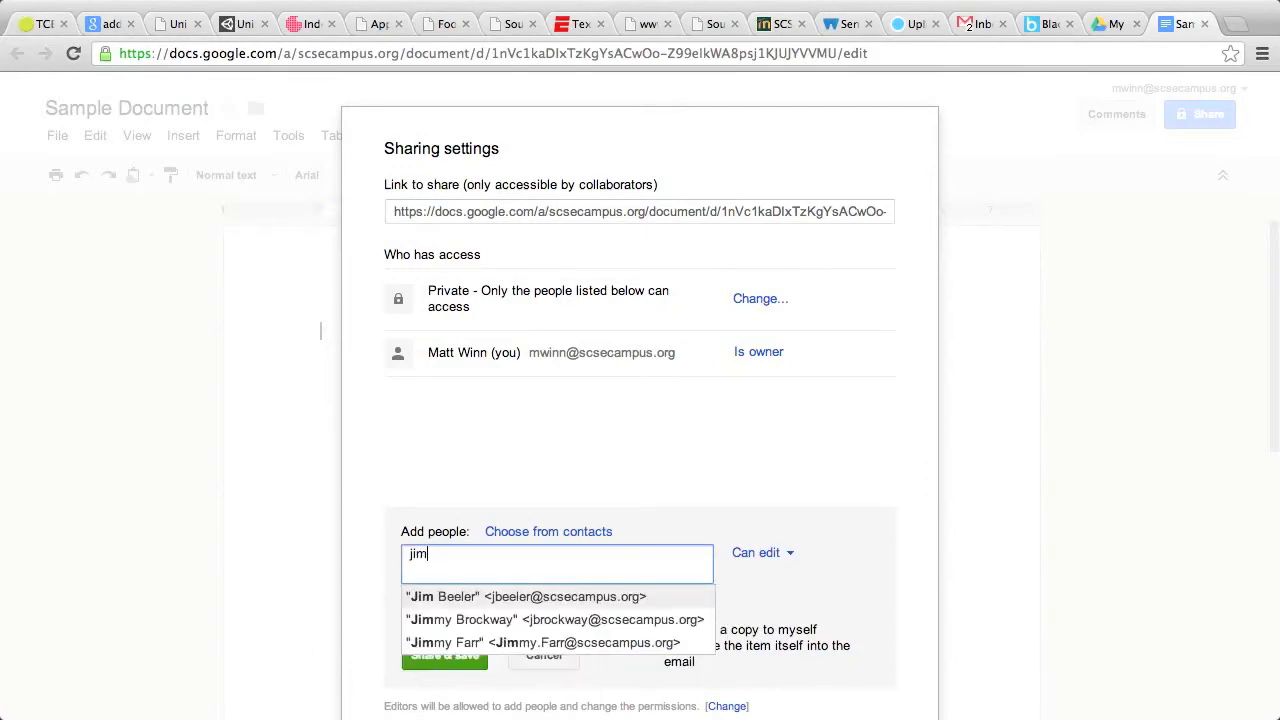
pyautogui.click(537, 596)
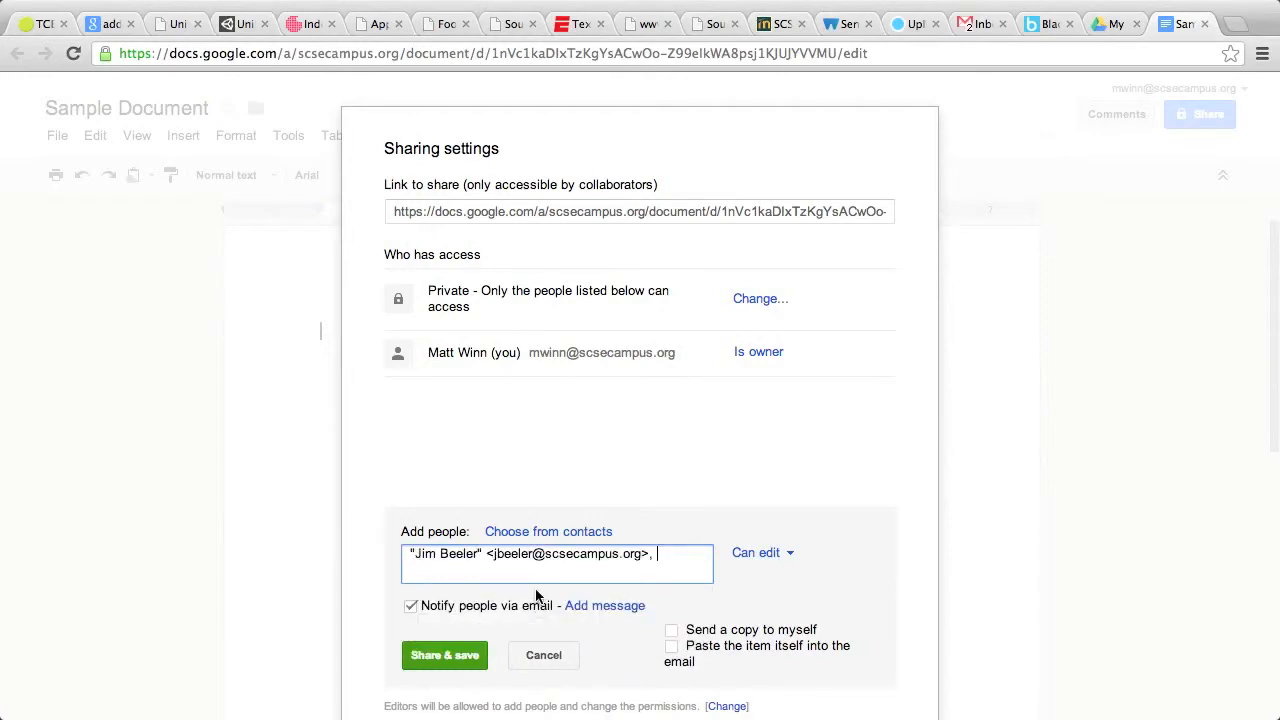
pyautogui.write('tim')
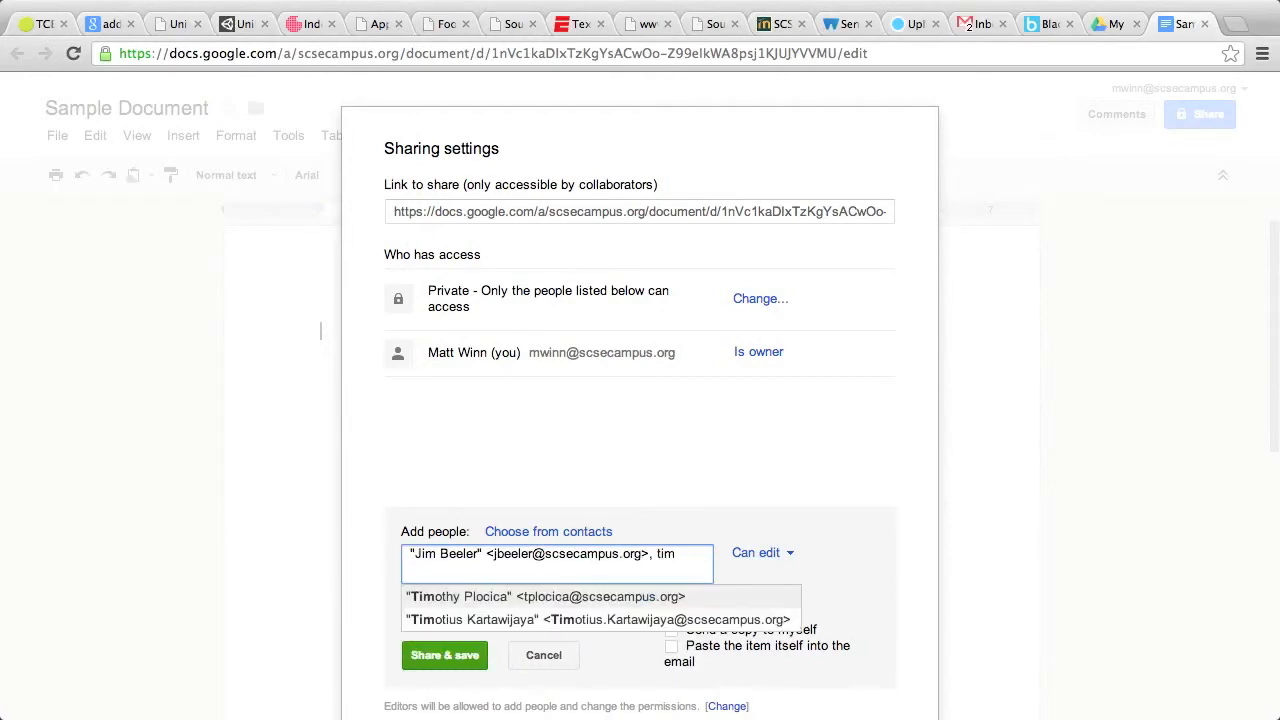
pyautogui.click(548, 596)
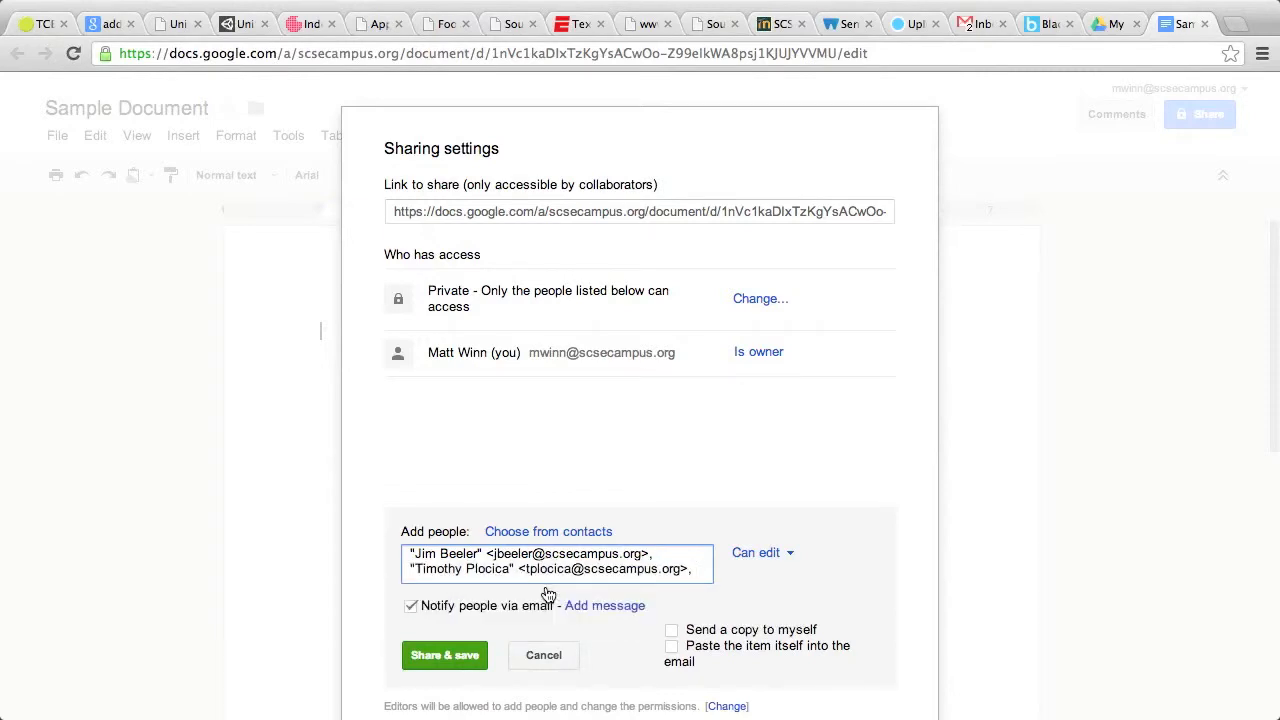
pyautogui.write('Jere')
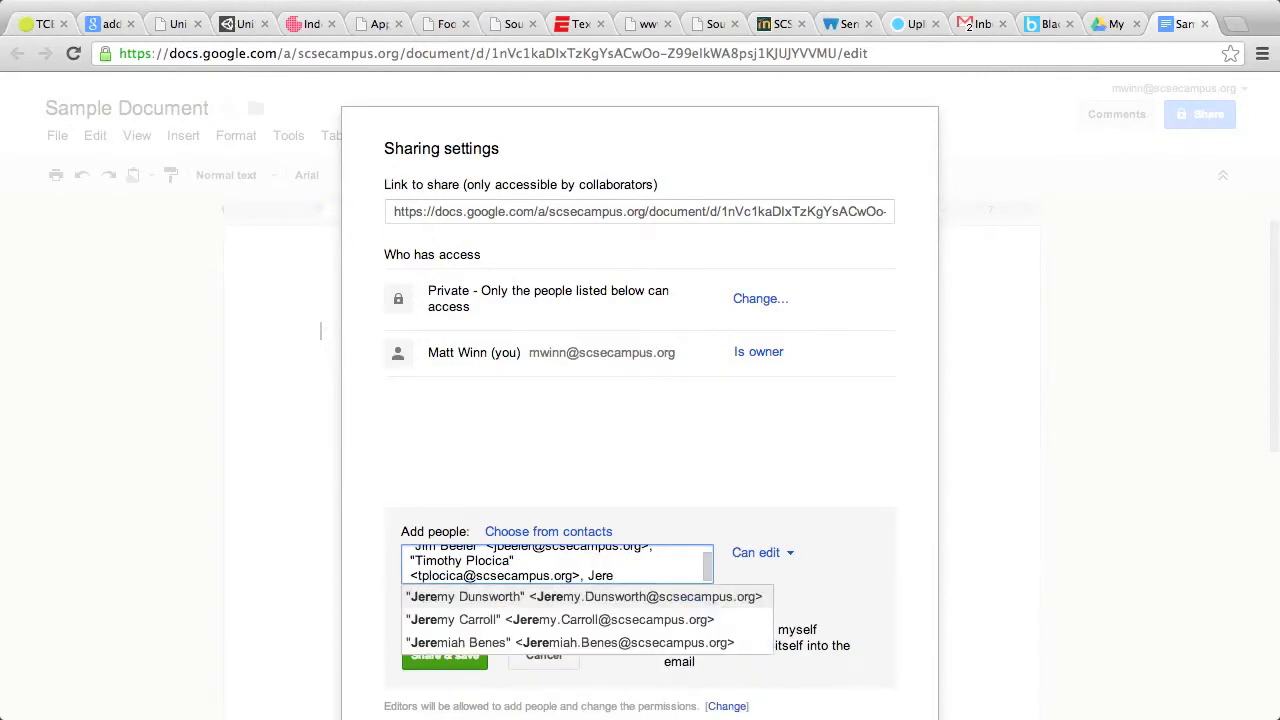
pyautogui.click(520, 644)
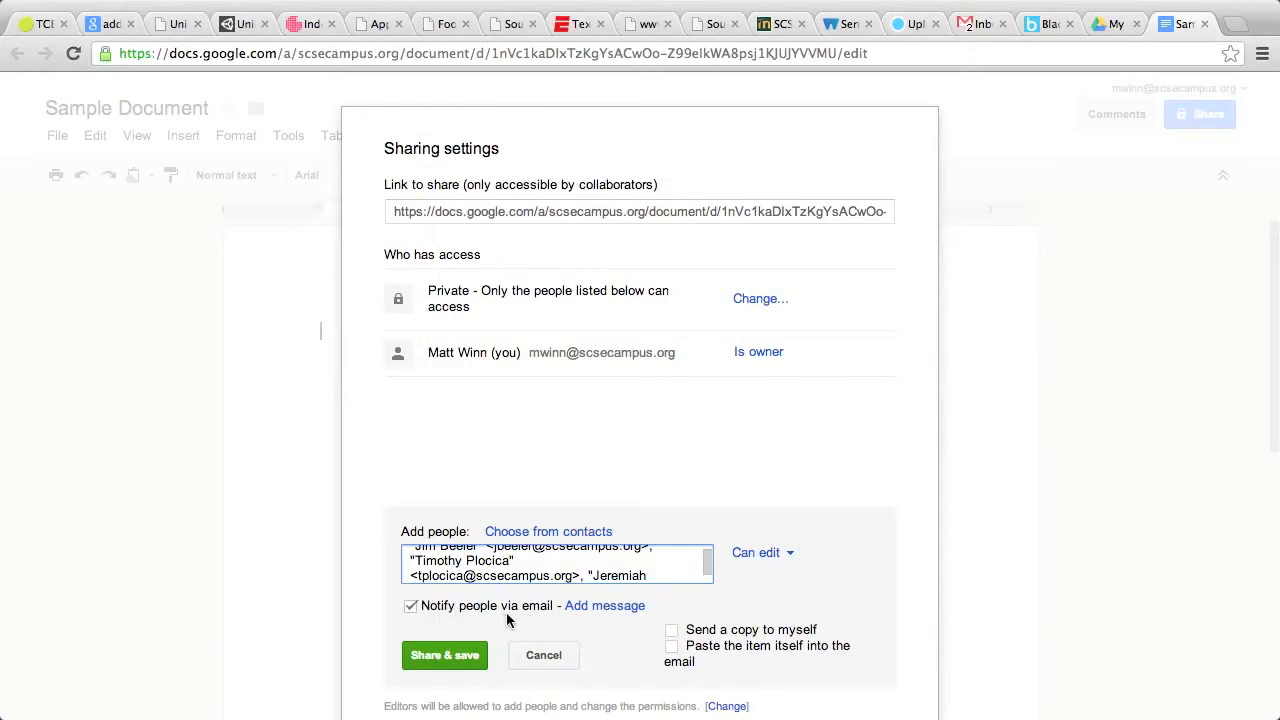
pyautogui.click(440, 655)
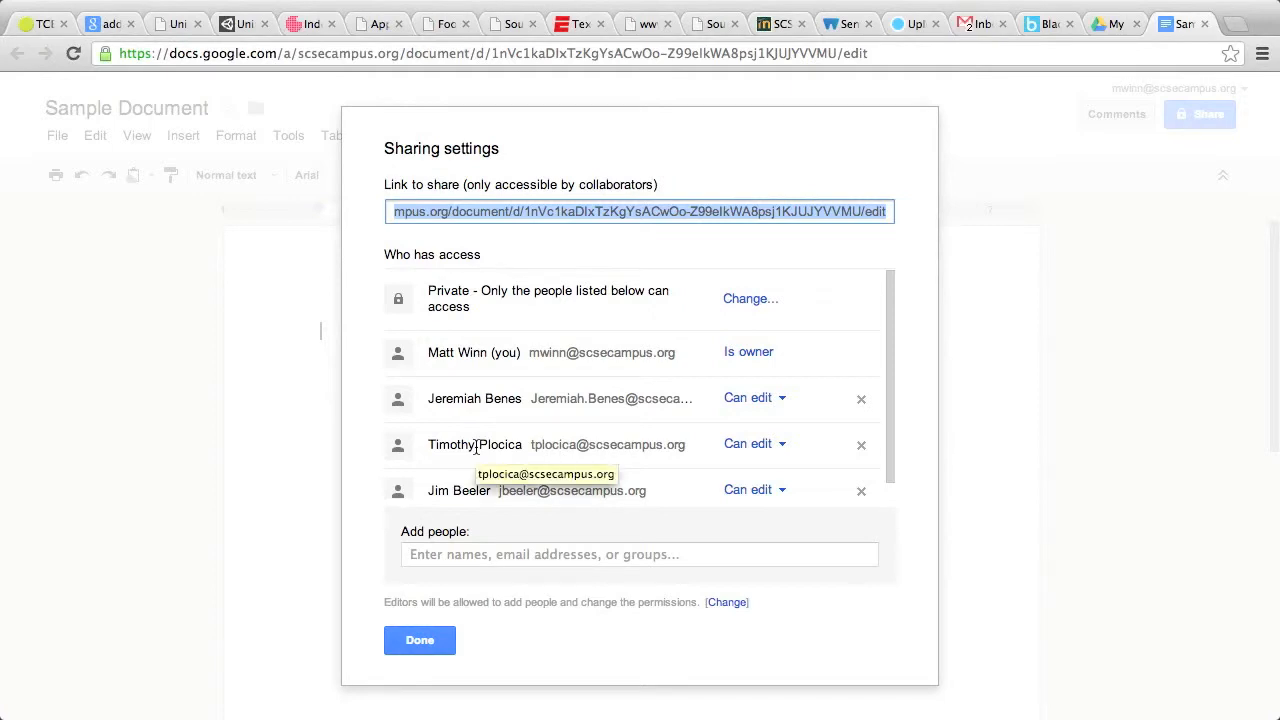
pyautogui.click(427, 645)
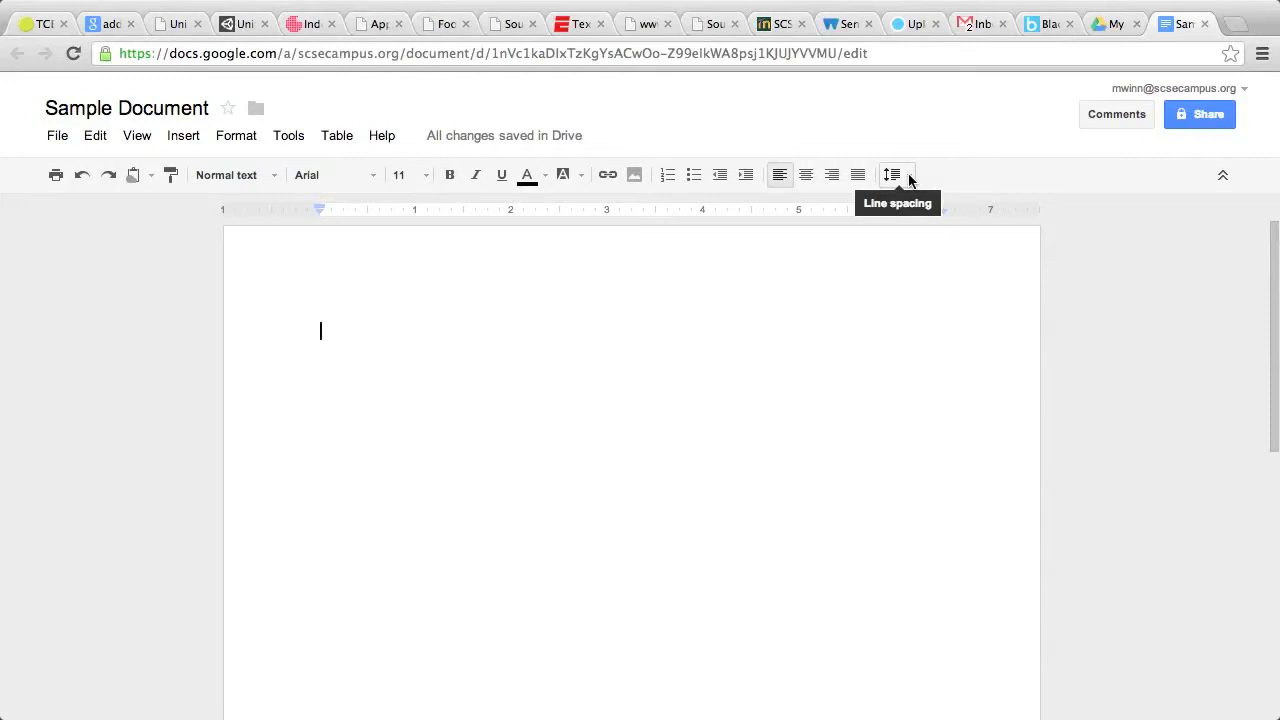
# - Pass through Mail back to Drive, view Shared with me, then reload Drive
pyautogui.click(1125, 23)
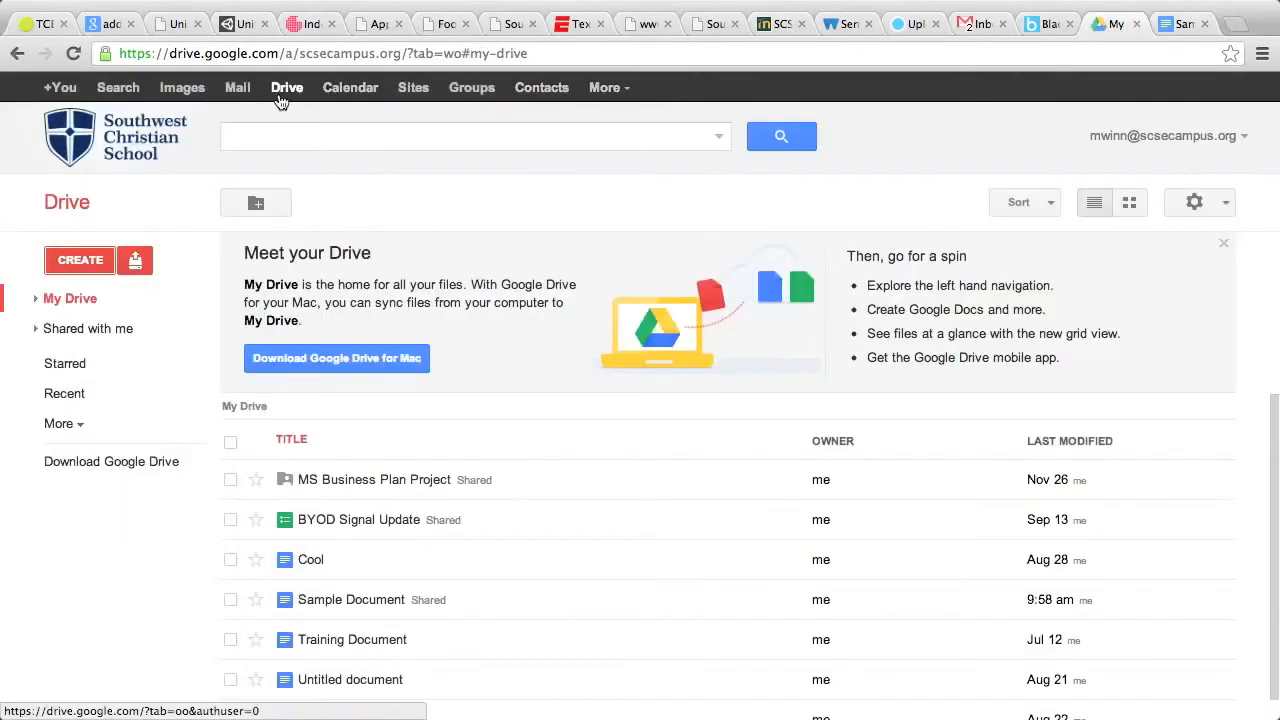
pyautogui.click(247, 90)
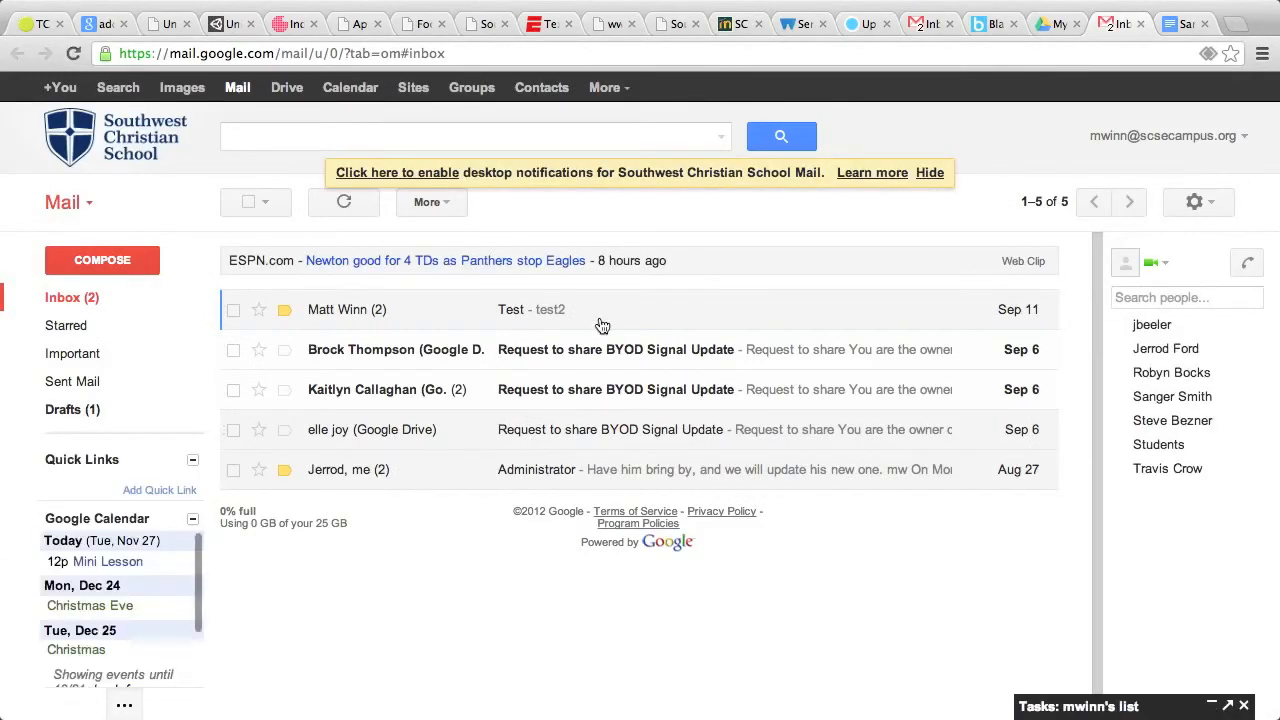
pyautogui.click(287, 88)
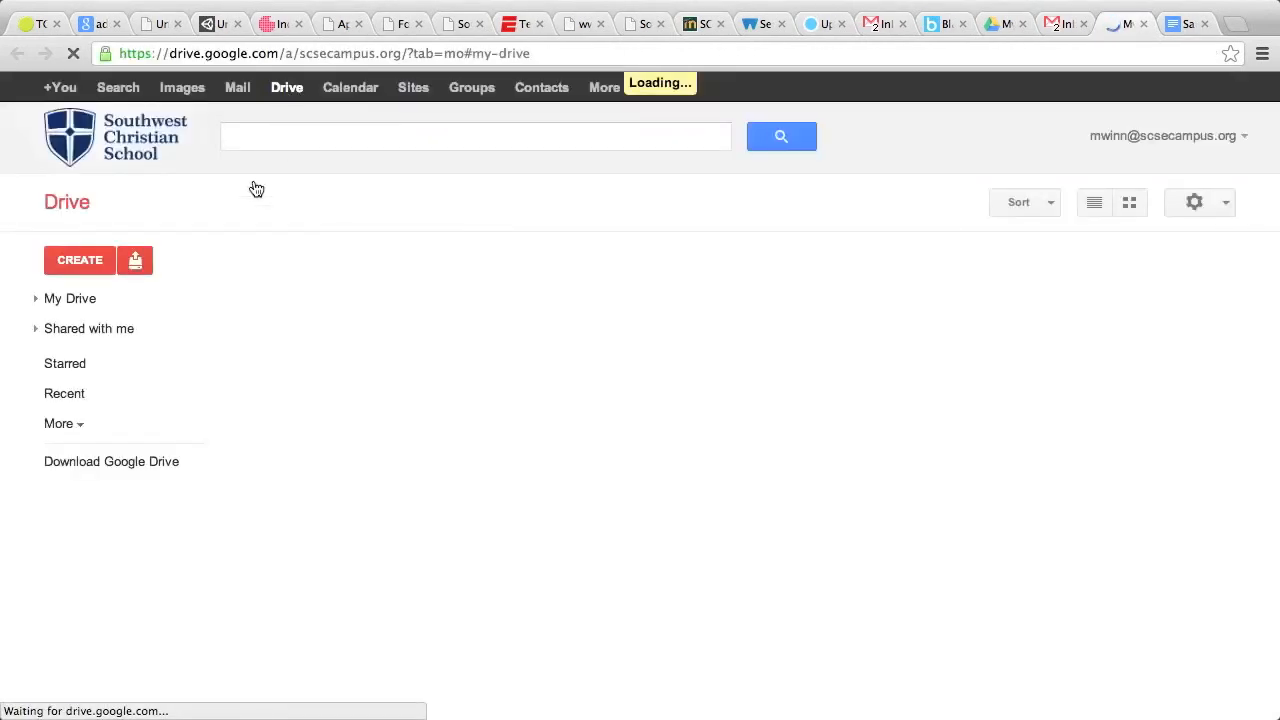
pyautogui.click(96, 334)
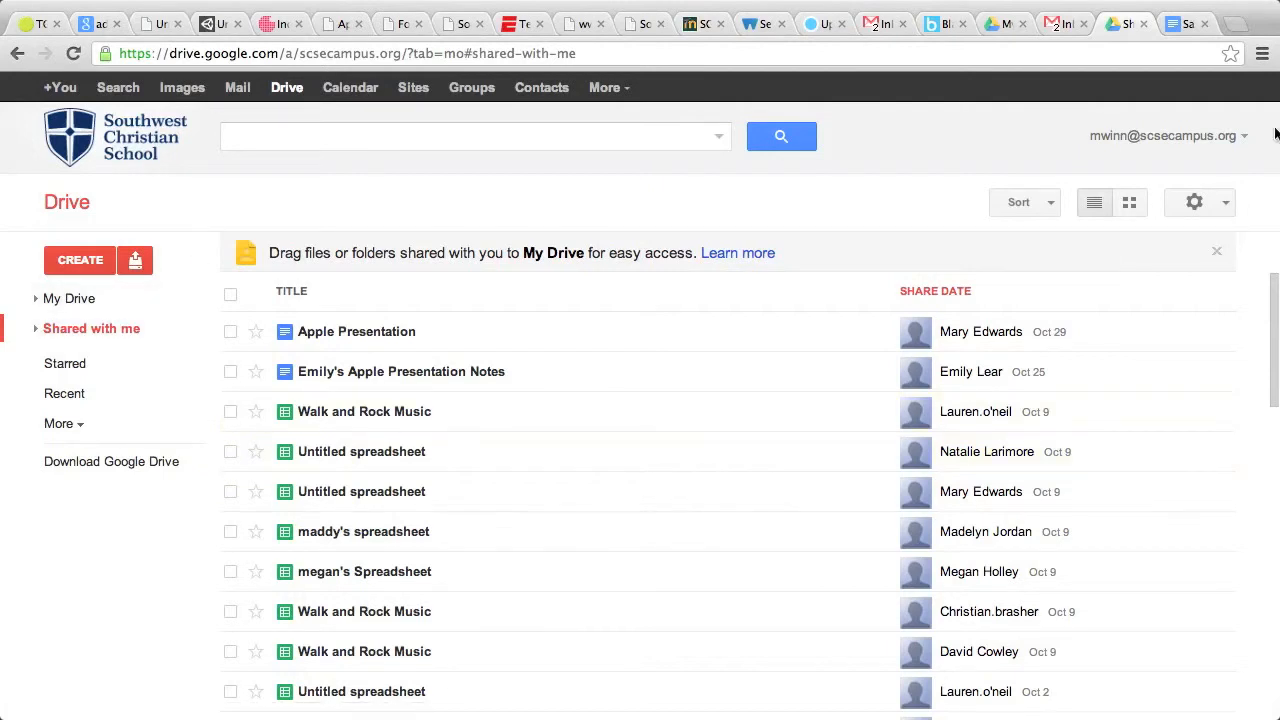
pyautogui.click(287, 88)
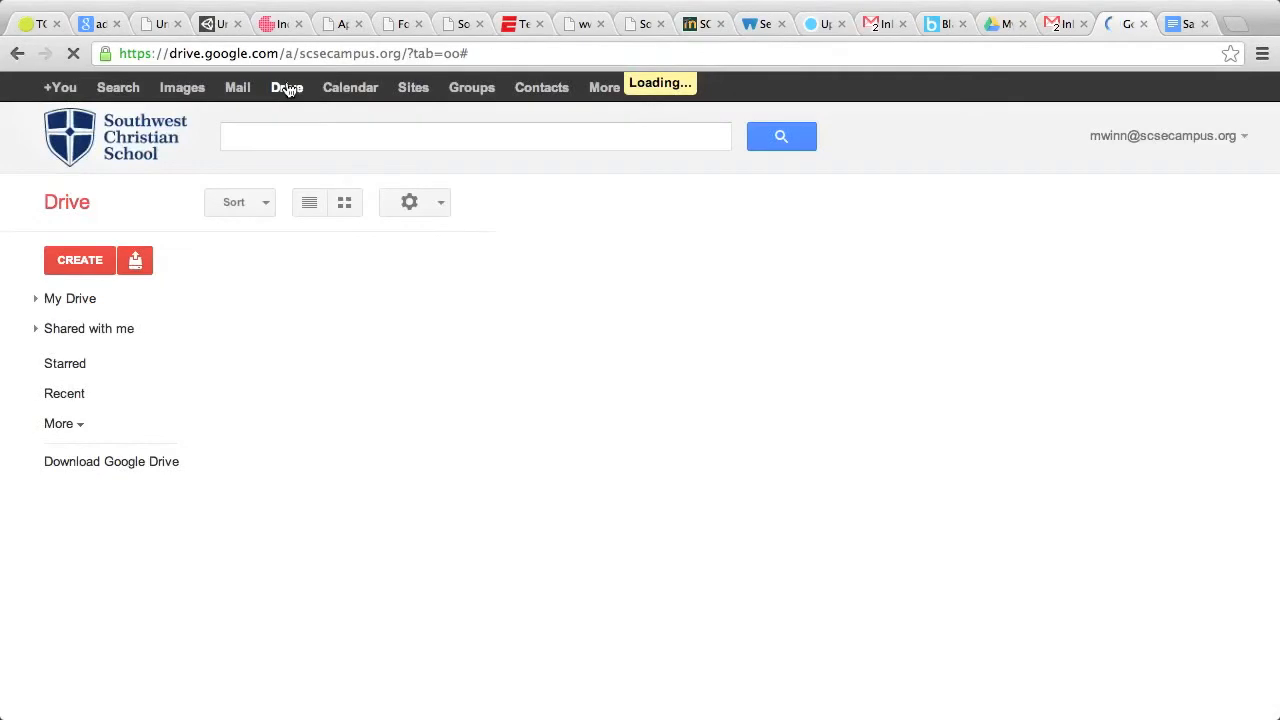
# - Create another blank document from Drive's CREATE menu and title it 'Sample'
pyautogui.click(91, 262)
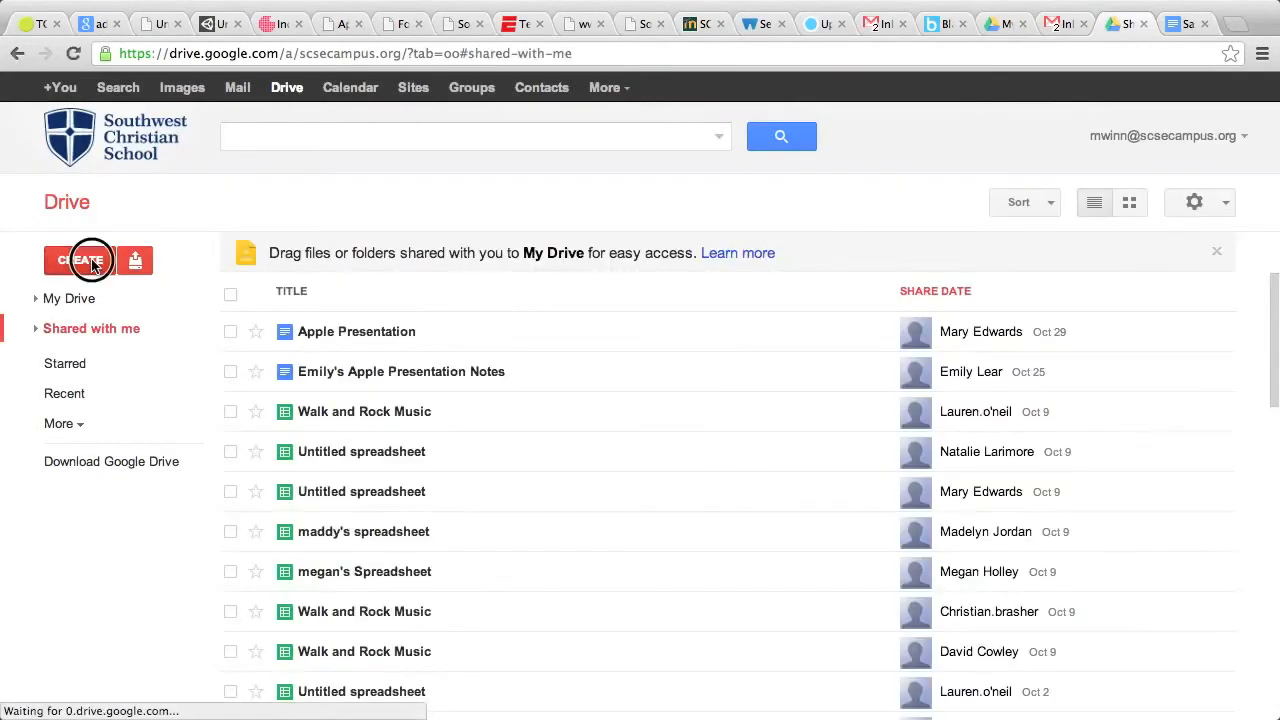
pyautogui.click(92, 296)
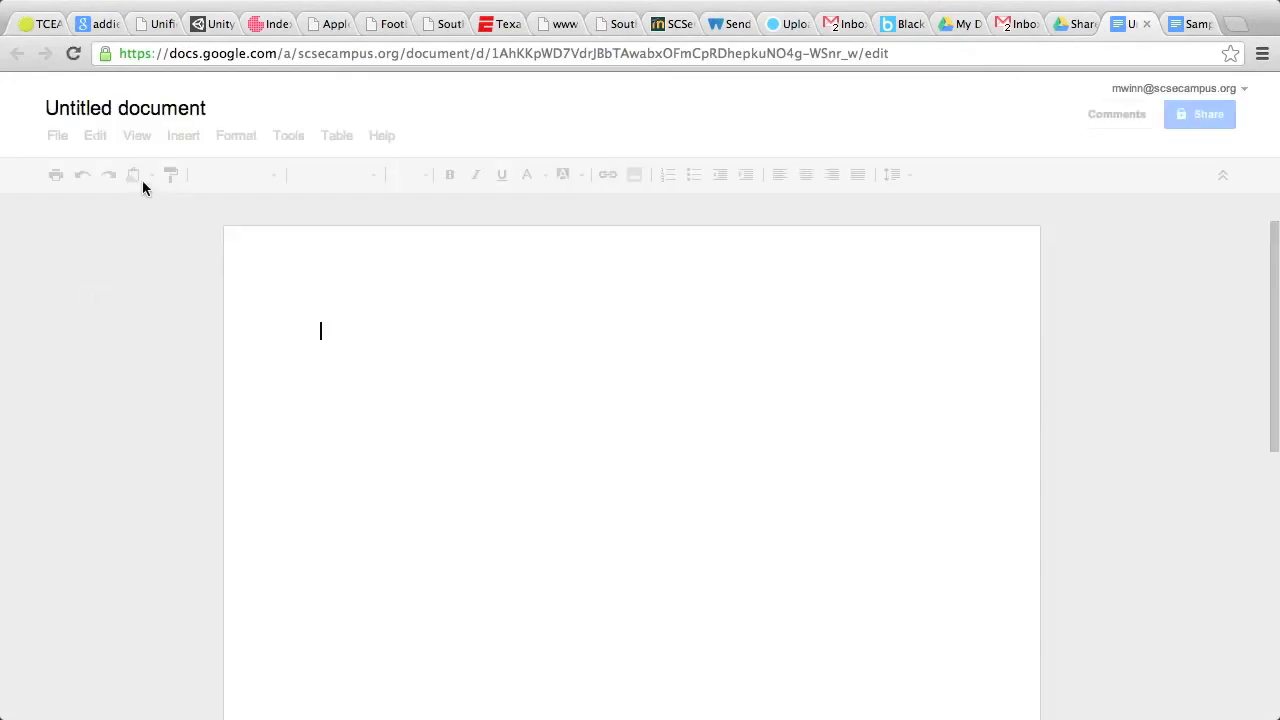
pyautogui.click(148, 106)
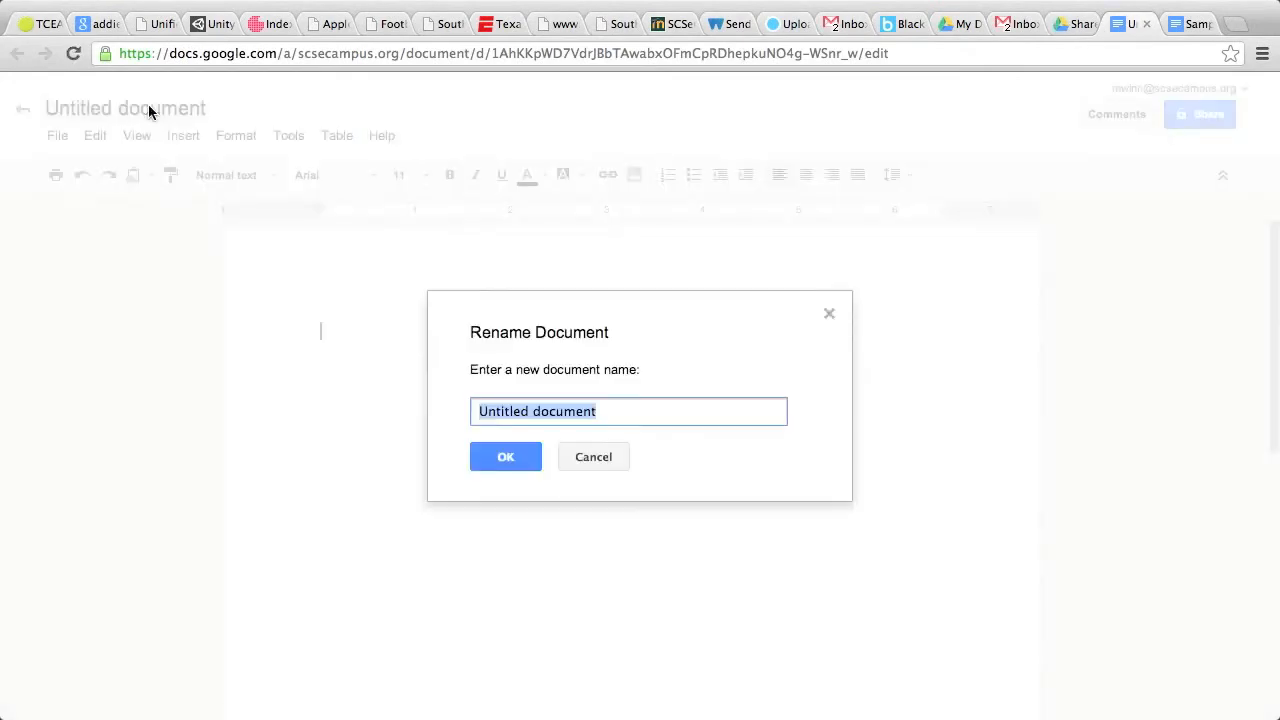
pyautogui.write('Sample')
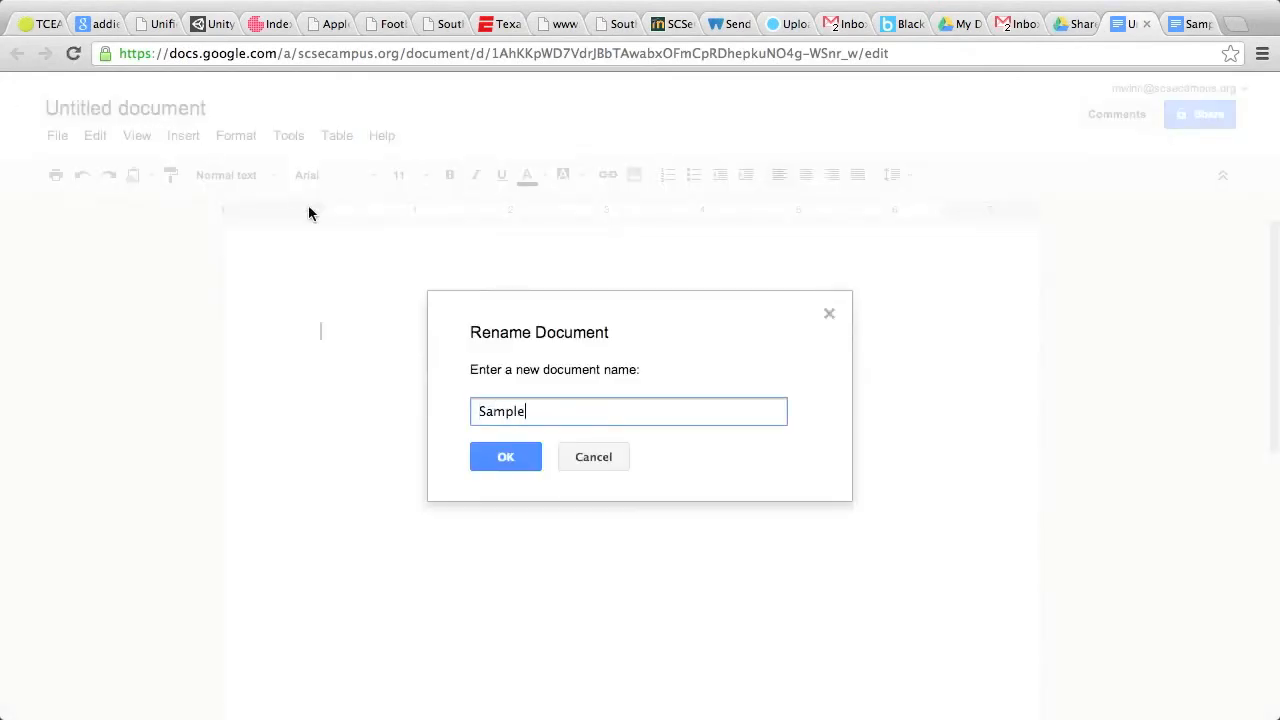
pyautogui.click(490, 458)
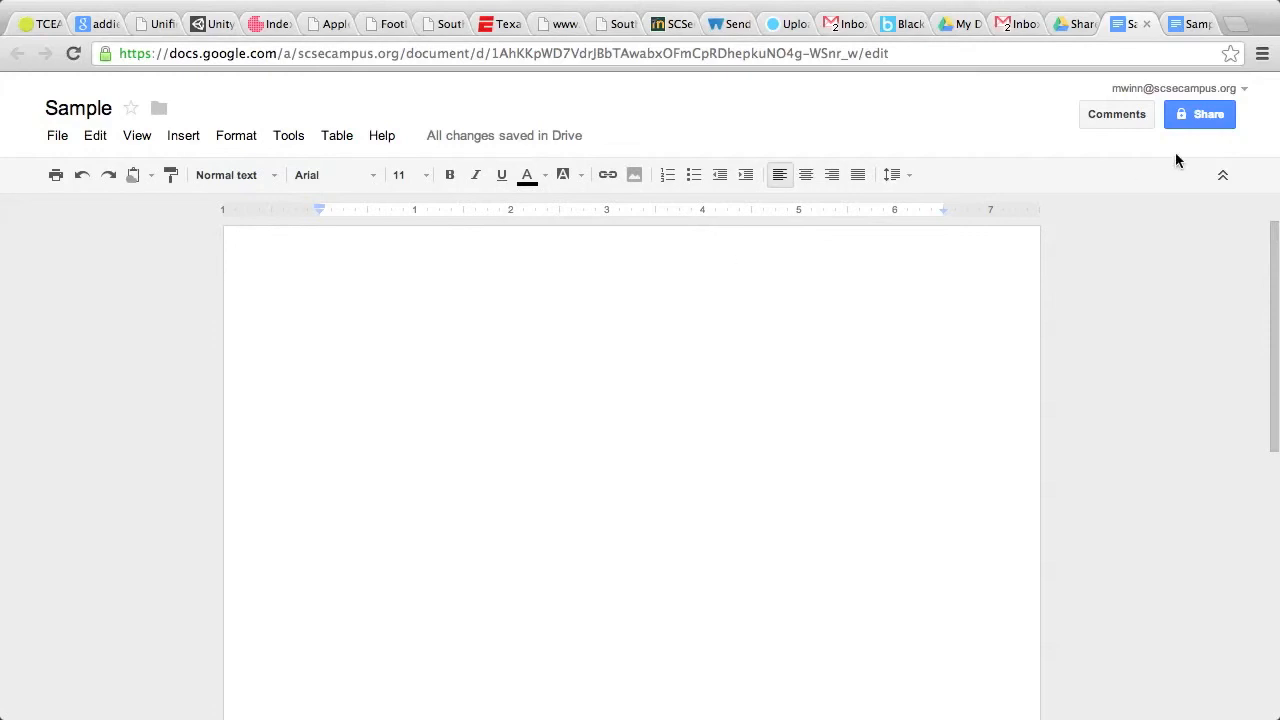
# - Share 'Sample' with one colleague as an editor, then return to the Shared with me tab
pyautogui.click(1220, 114)
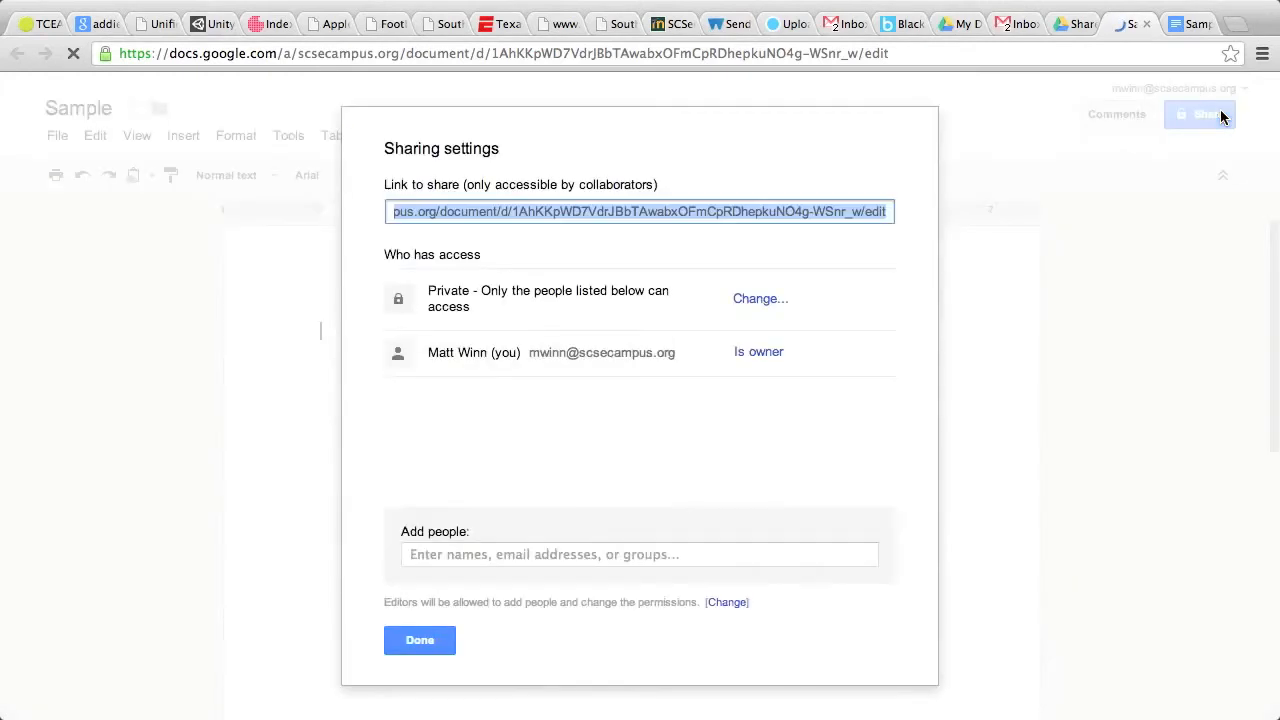
pyautogui.click(613, 551)
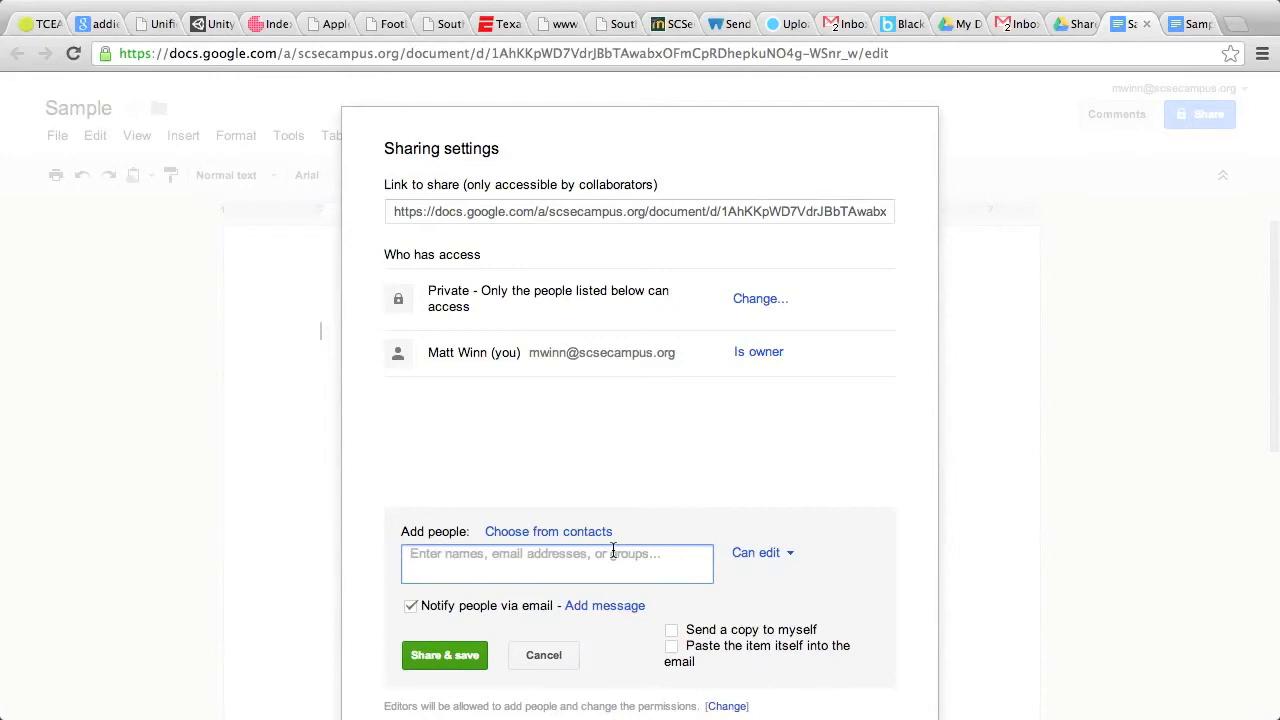
pyautogui.write('jim')
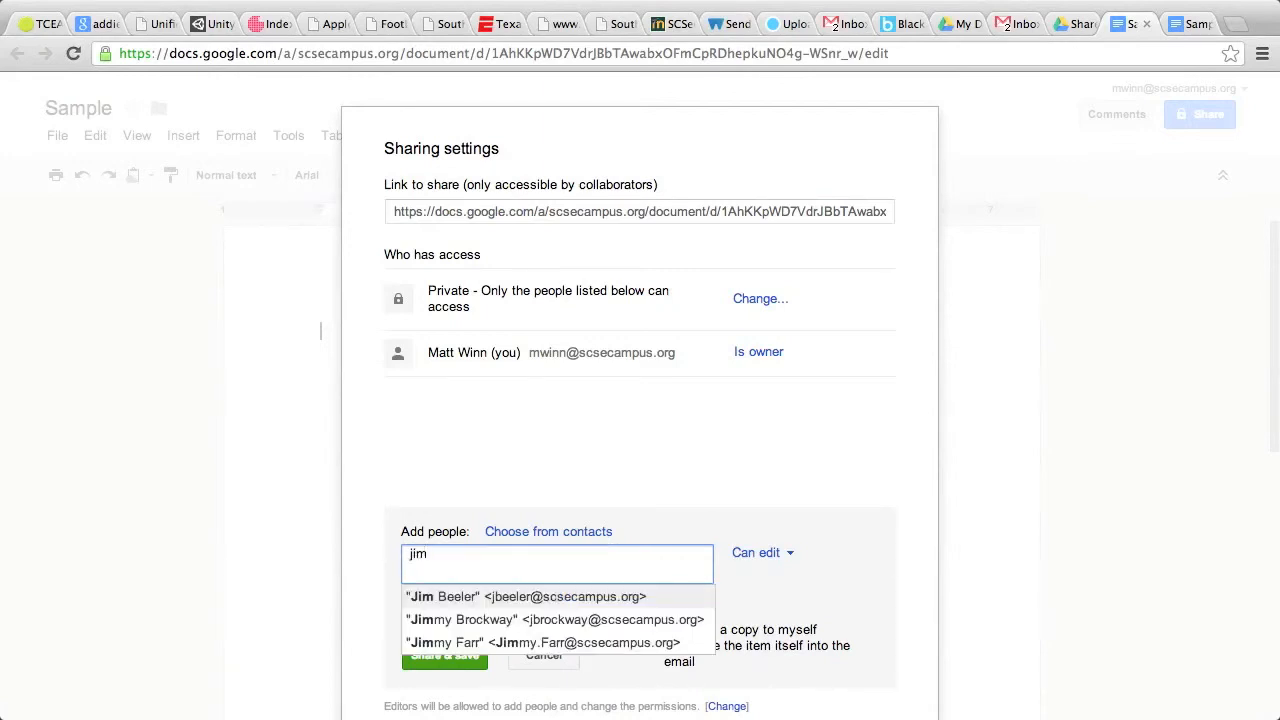
pyautogui.click(612, 602)
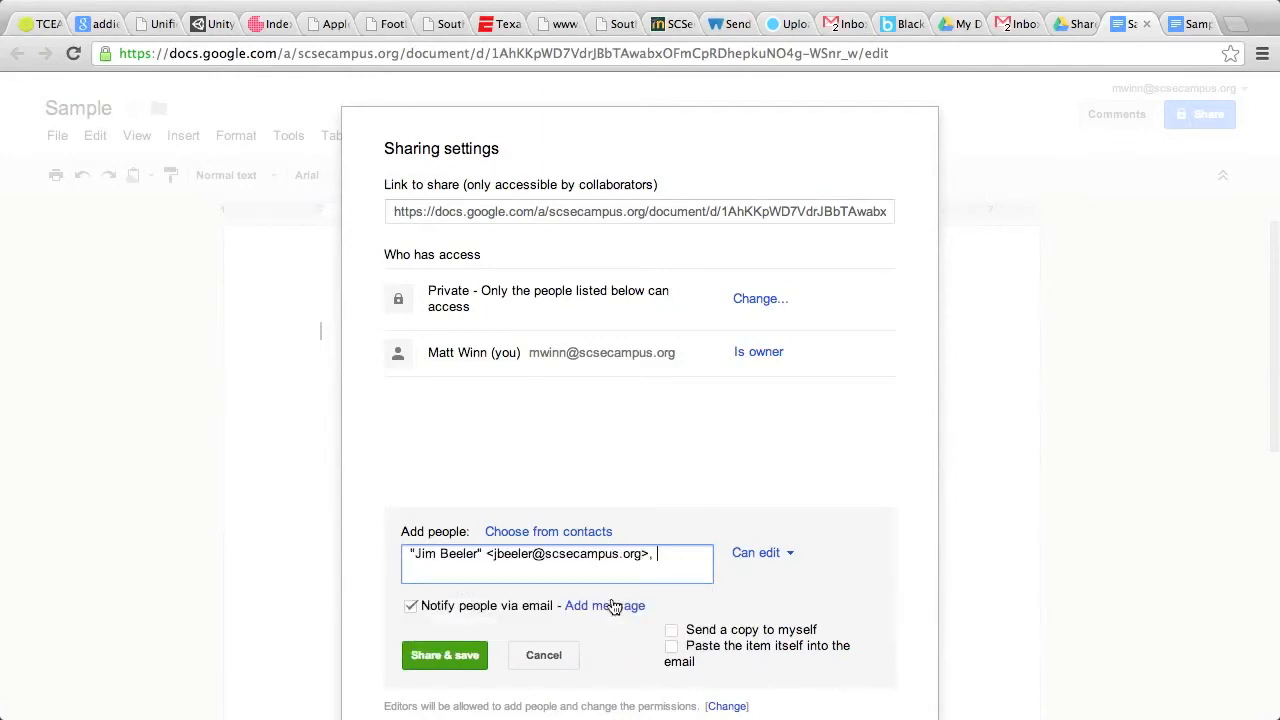
pyautogui.click(444, 656)
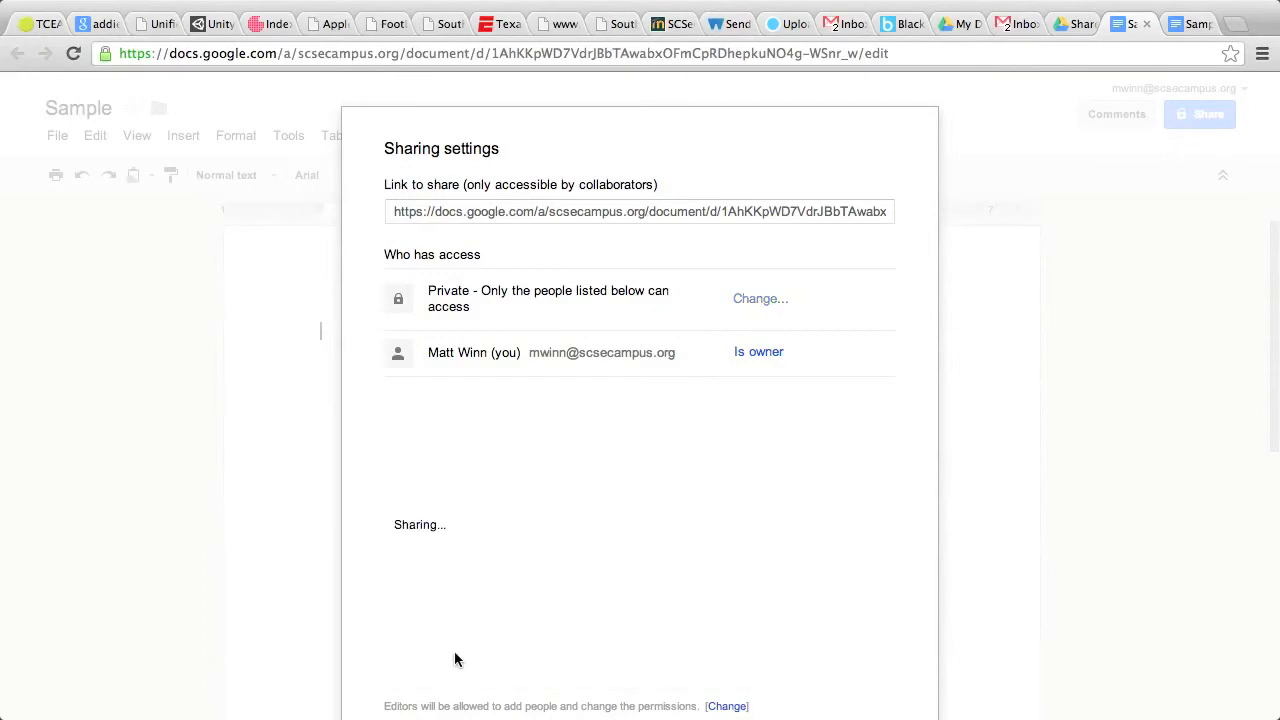
pyautogui.click(438, 641)
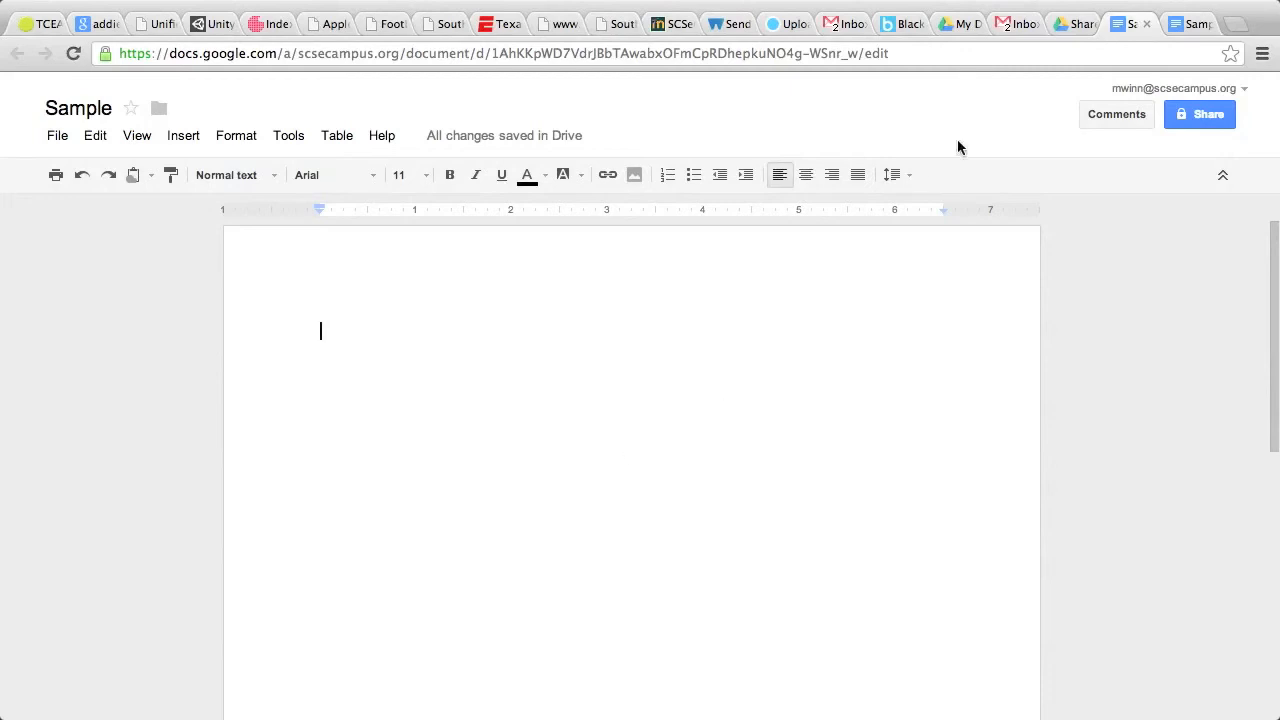
pyautogui.click(1065, 27)
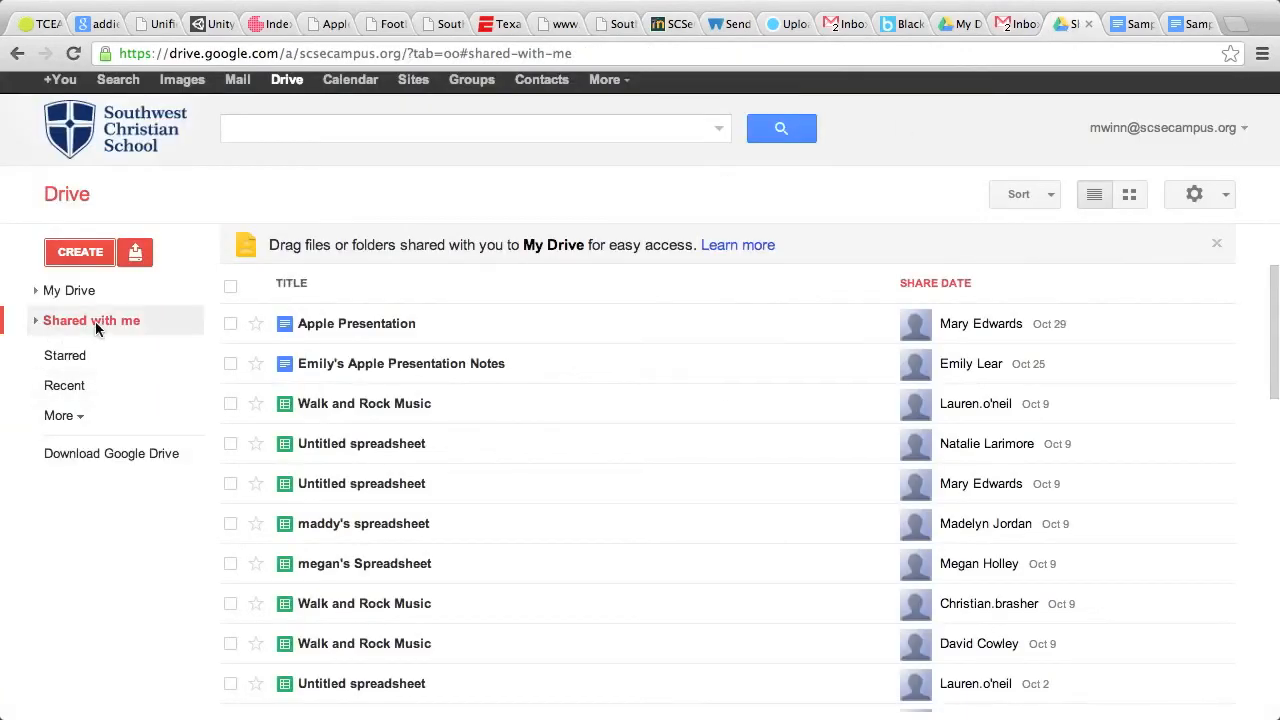